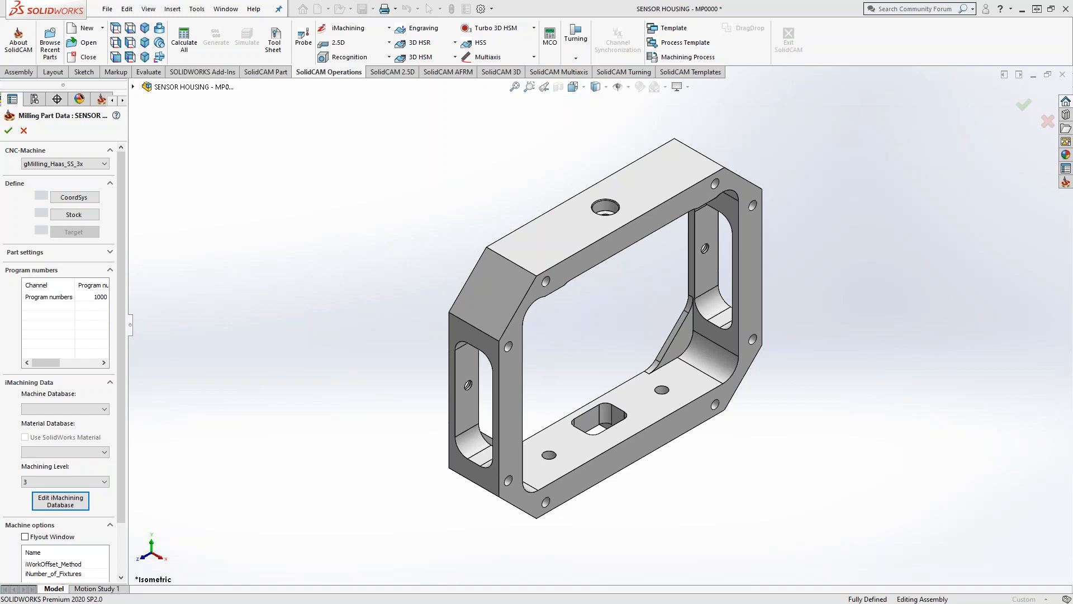
Define the machine coordinate system on the housing's flat frame face with its origin at the top center of the model box.
click(92, 214)
click(73, 198)
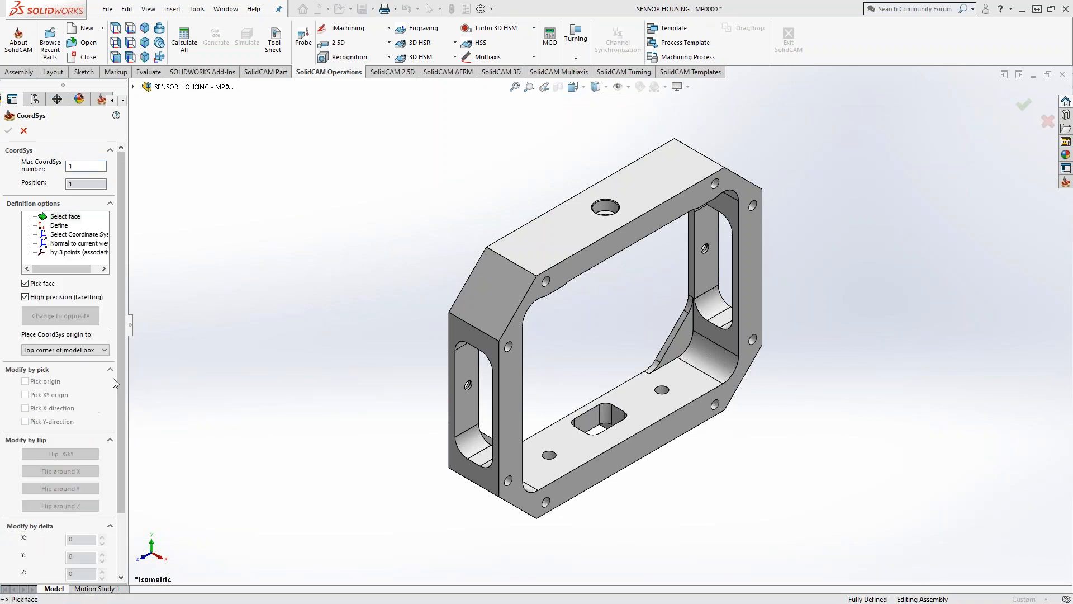
click(93, 351)
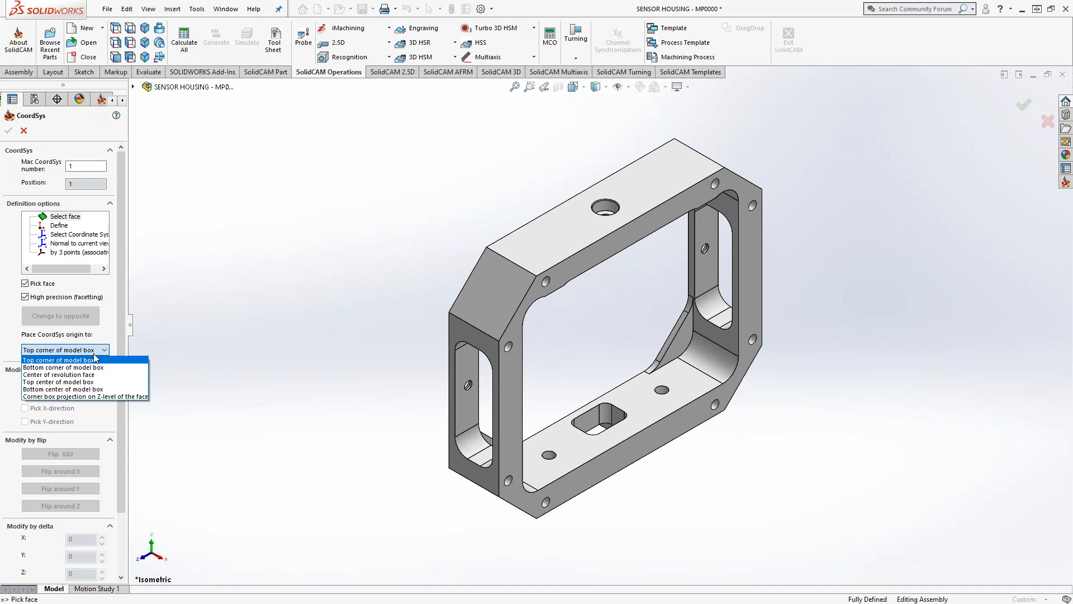
click(66, 382)
click(576, 263)
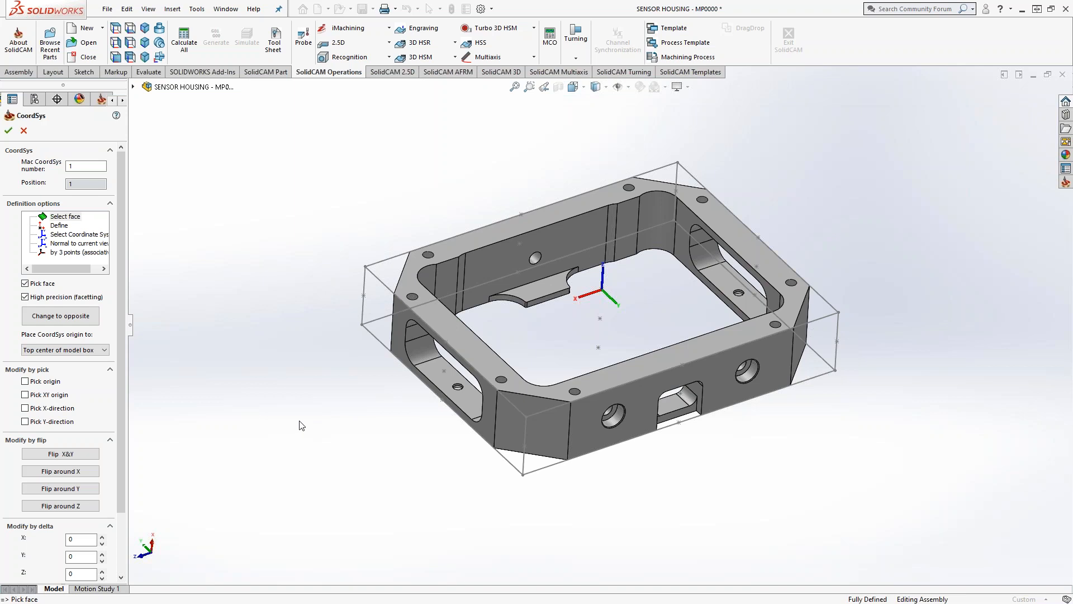
Offset the coordinate system origin by a Z delta of 0.08.
scroll(122, 384, down, 3)
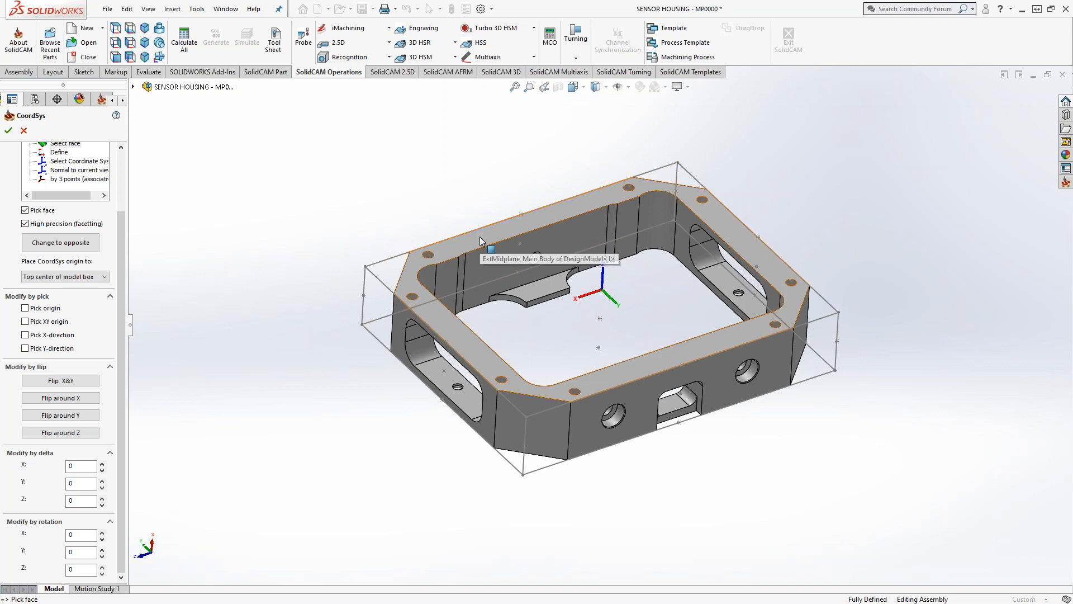
double_click(71, 501)
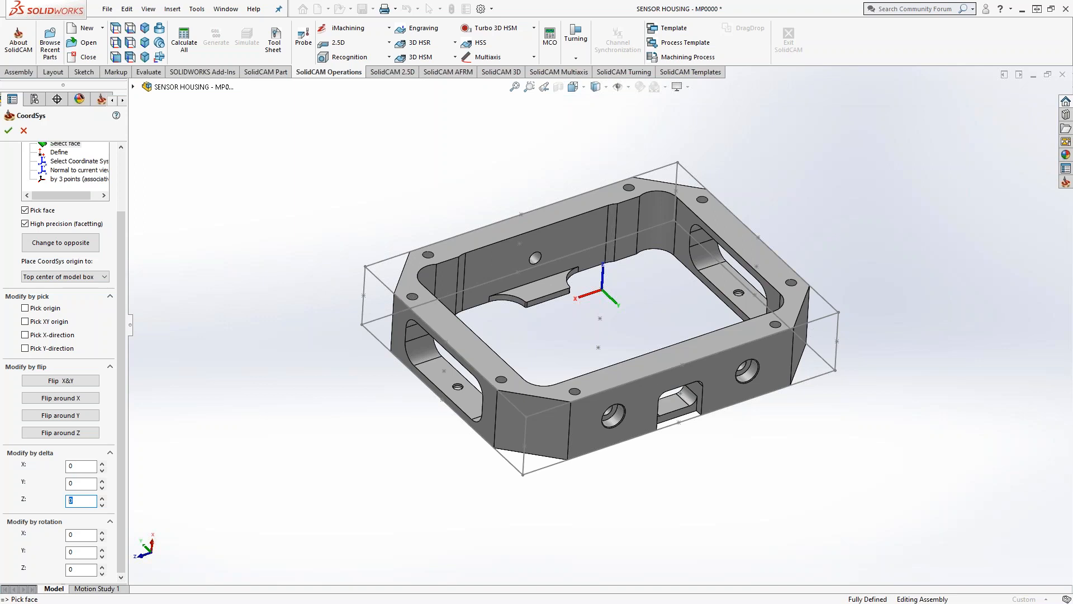
text(.08)
click(255, 499)
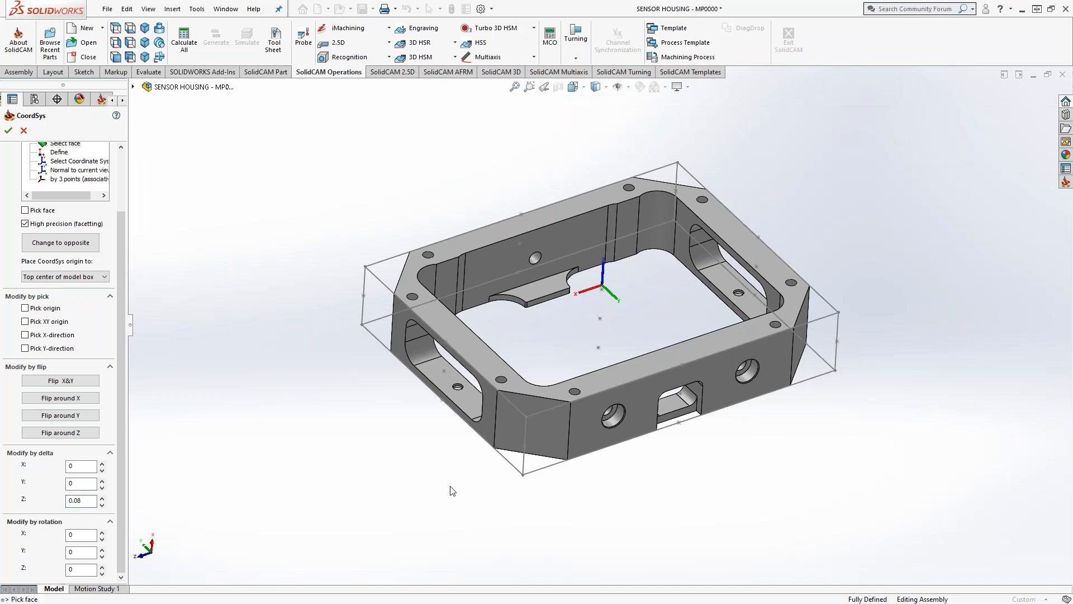
View the housing's side face head-on to check the origin offset, and accept the coordinate system with its default levels.
right_click(638, 407)
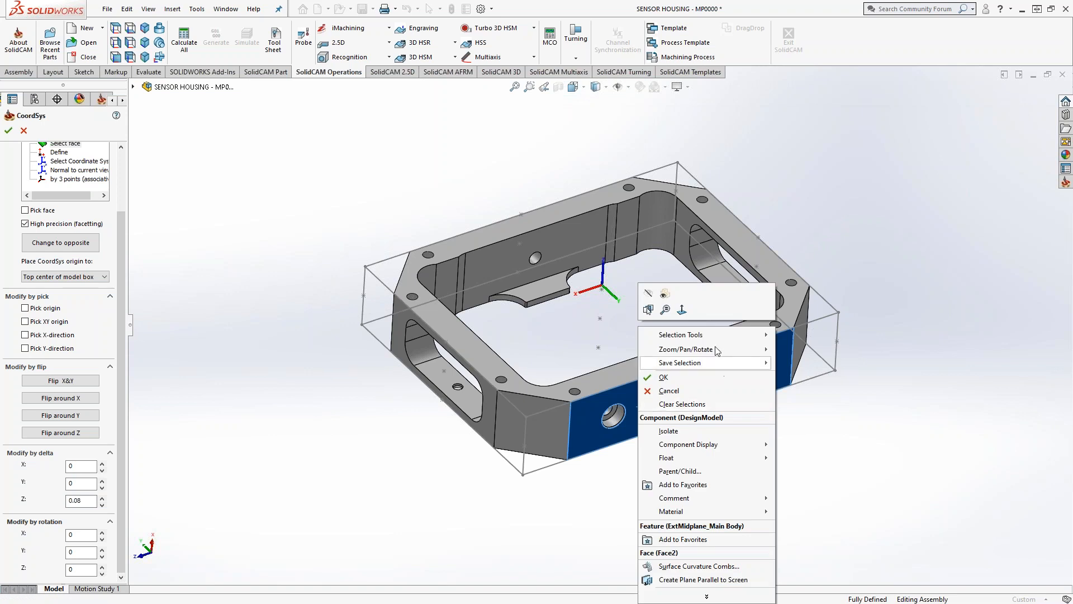
click(682, 309)
scroll(654, 333, down, 3)
scroll(650, 328, down, 2)
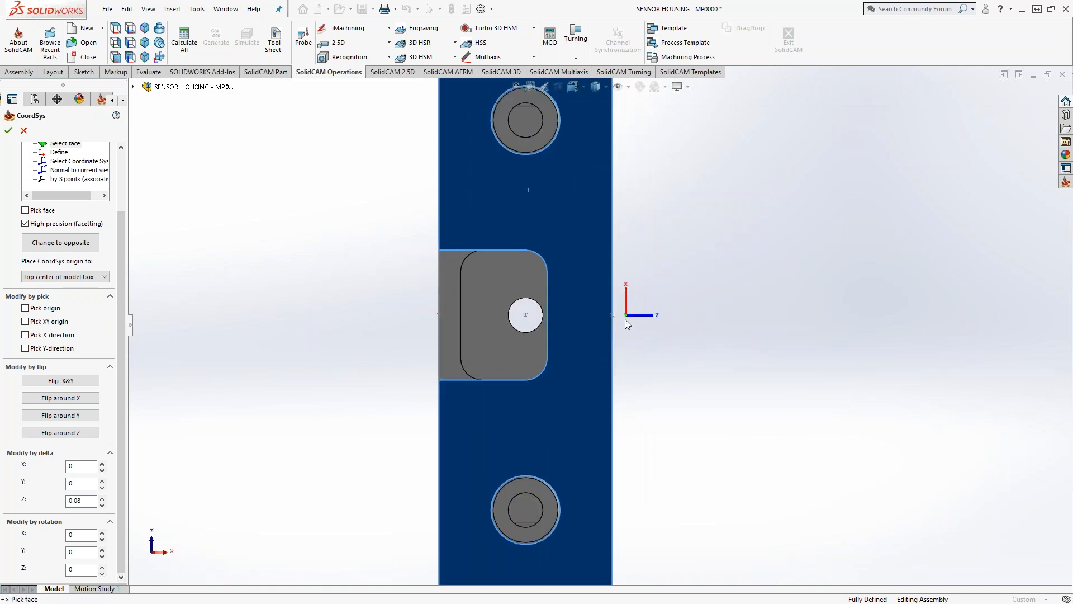
click(8, 131)
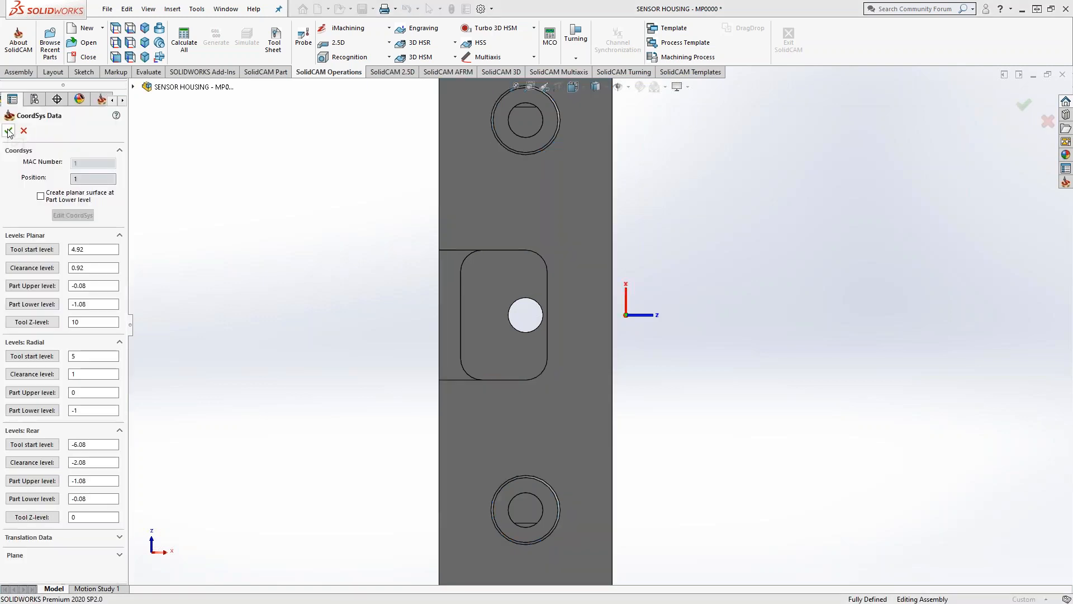
click(8, 130)
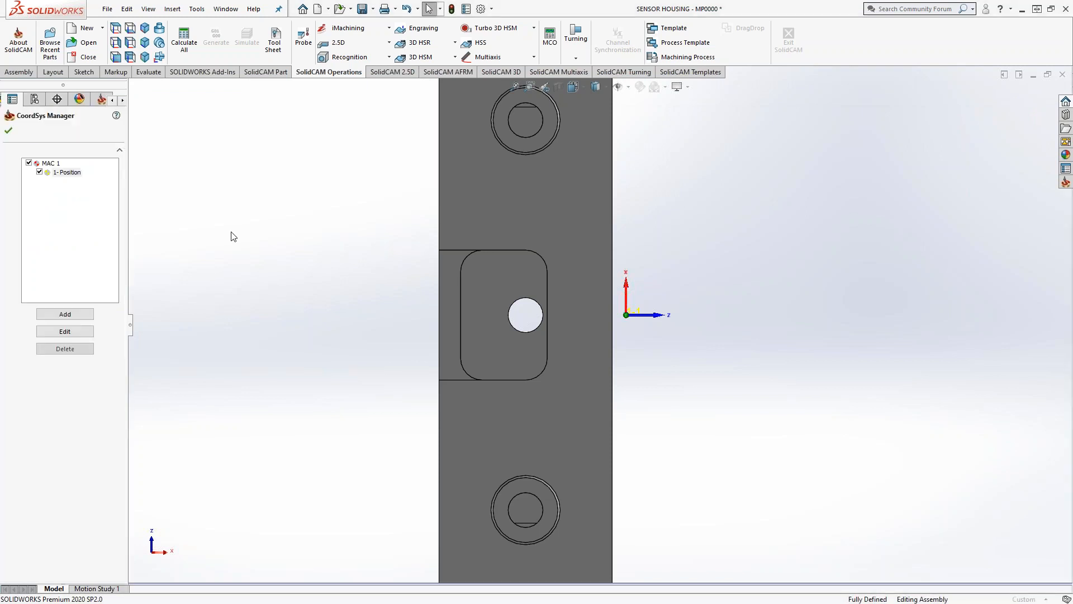
click(8, 130)
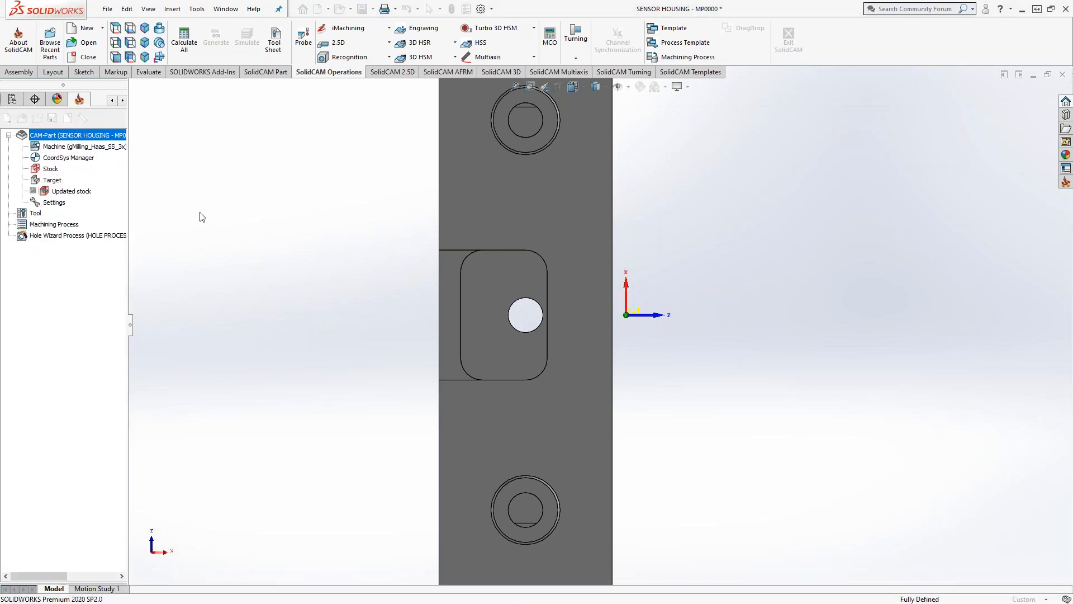
Define the stock as a box around the housing body, expanded by 0.08 in Z+.
click(74, 215)
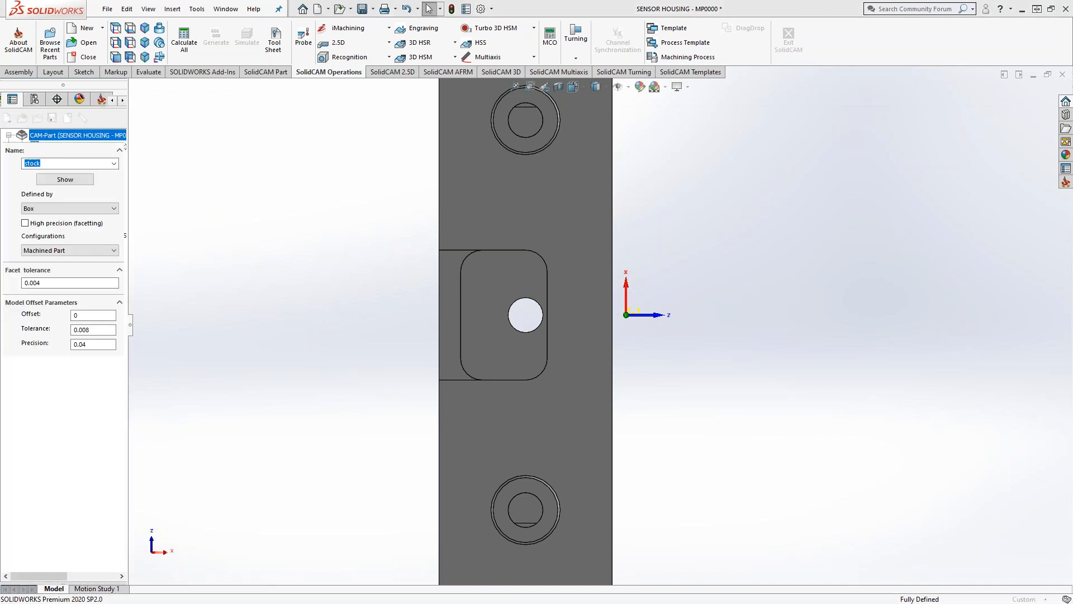
click(81, 514)
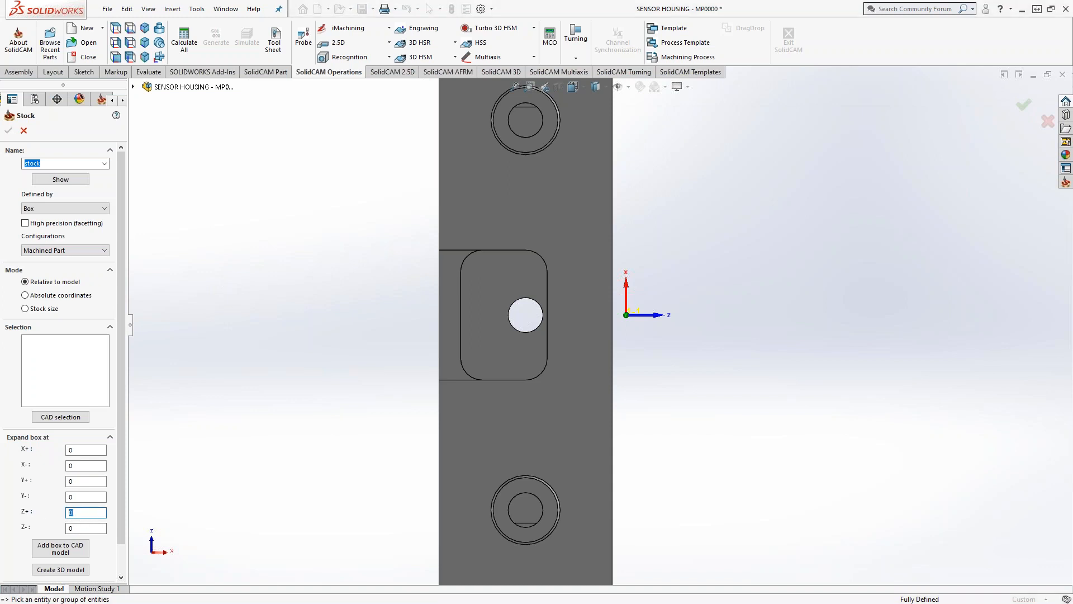
text(0.08)
click(505, 407)
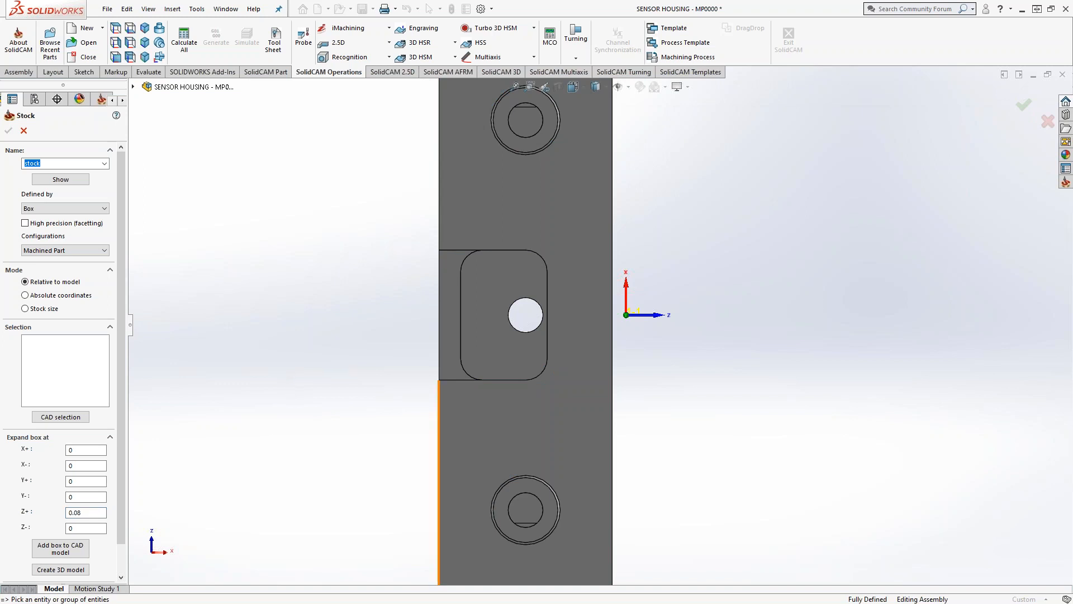
click(592, 435)
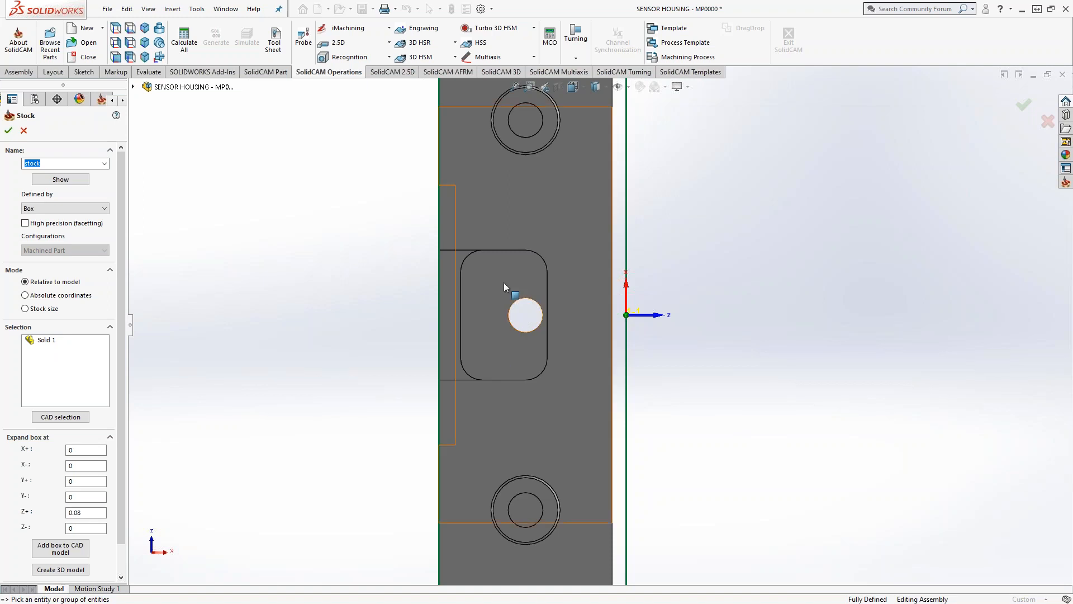
click(8, 130)
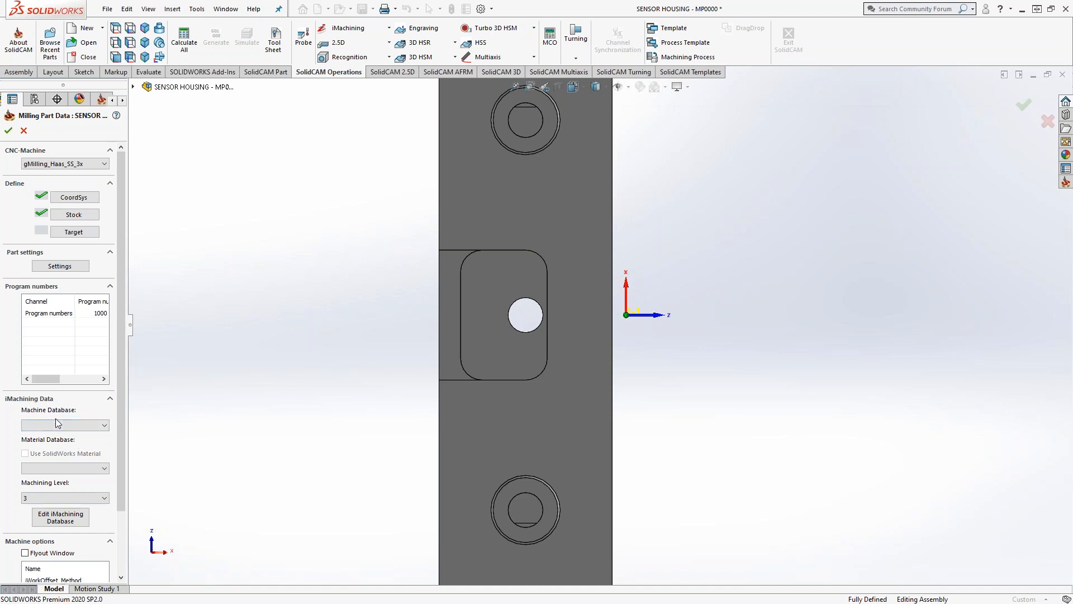
Examine the machines and materials available in the iMachining databases without choosing any.
click(69, 425)
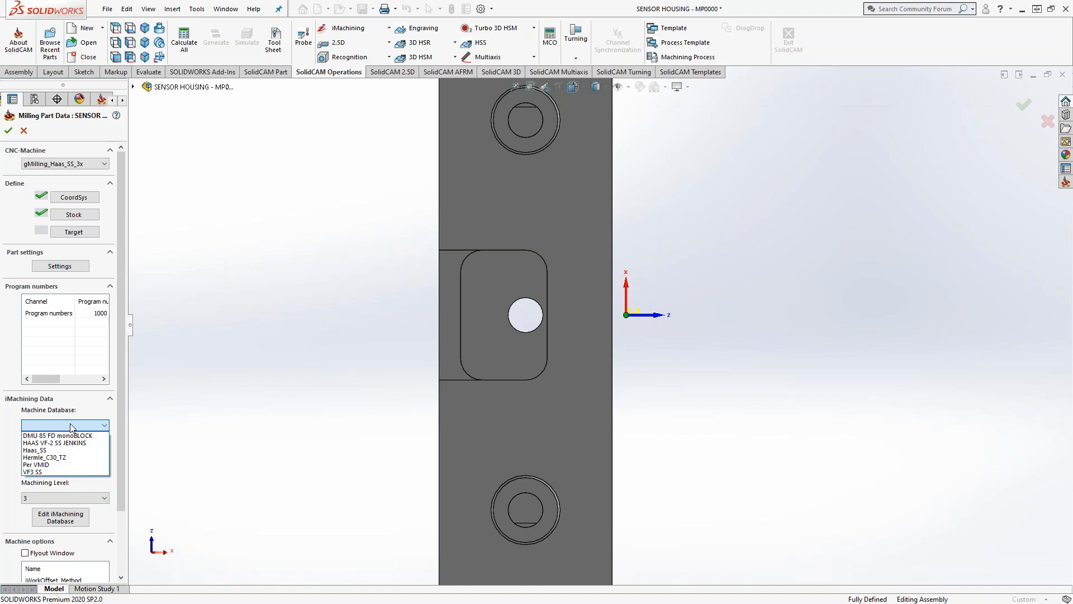
click(70, 424)
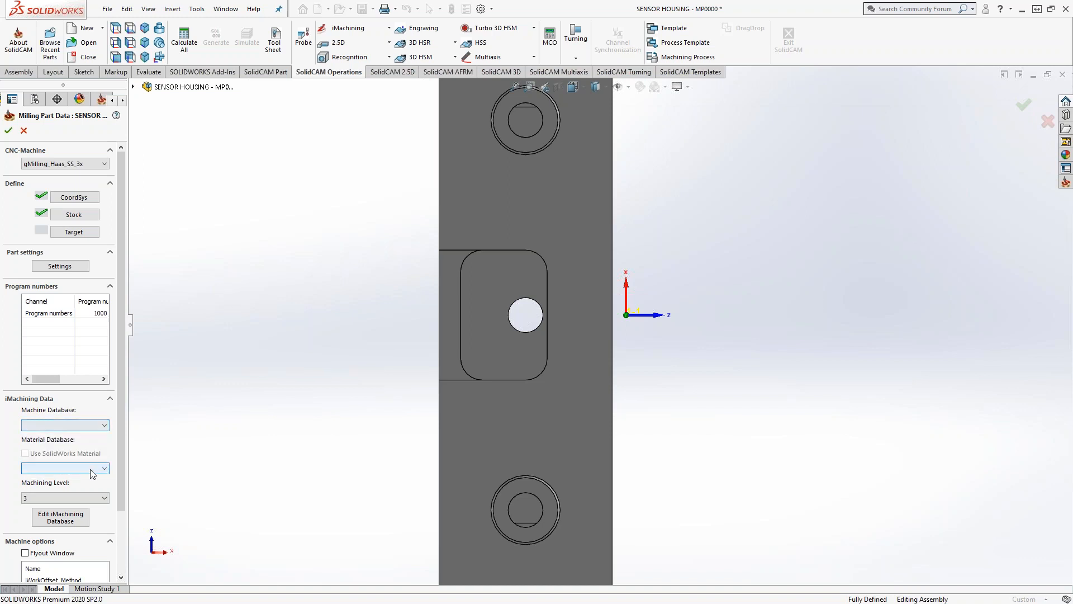
click(91, 470)
click(92, 470)
click(92, 470)
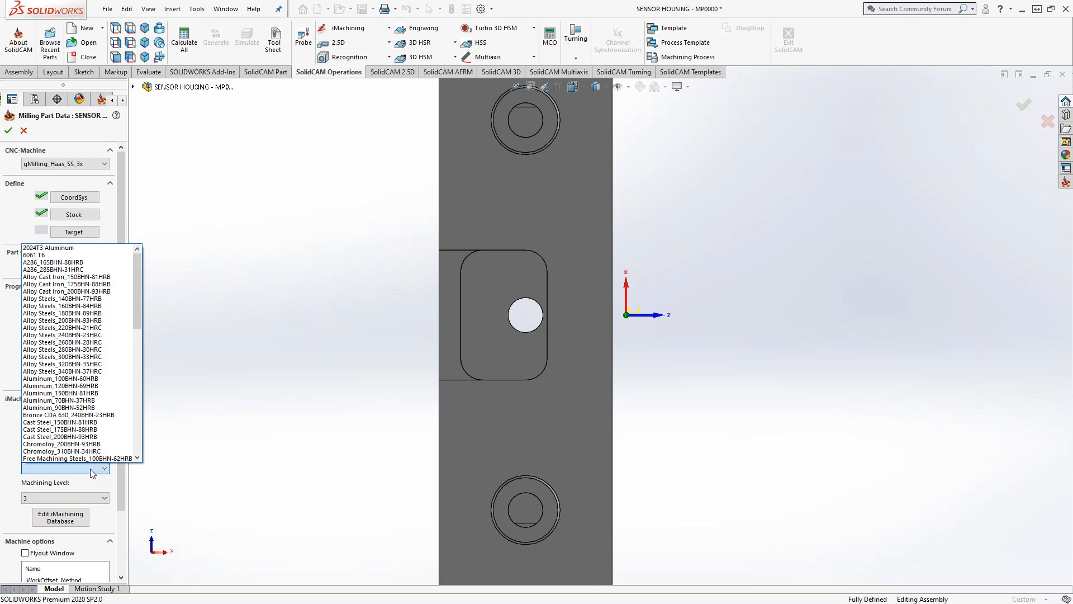
click(92, 471)
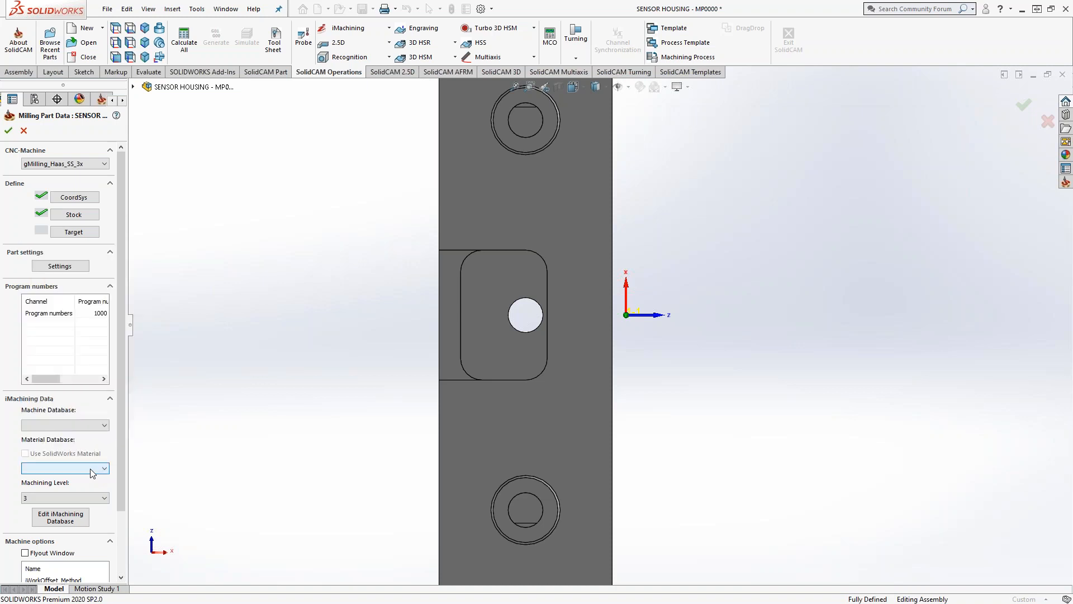
click(98, 427)
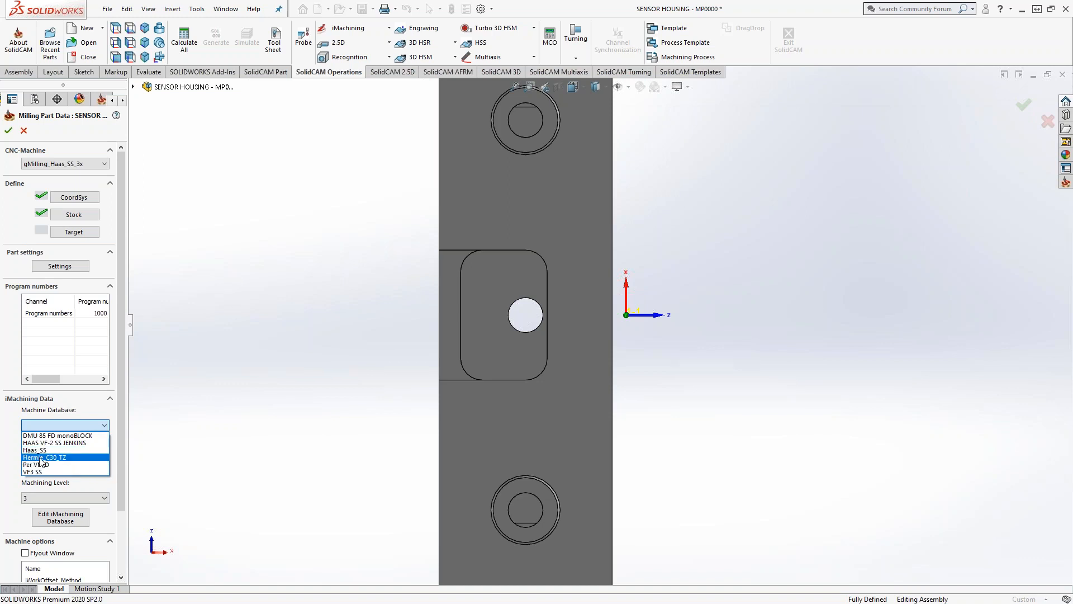
click(17, 459)
click(56, 467)
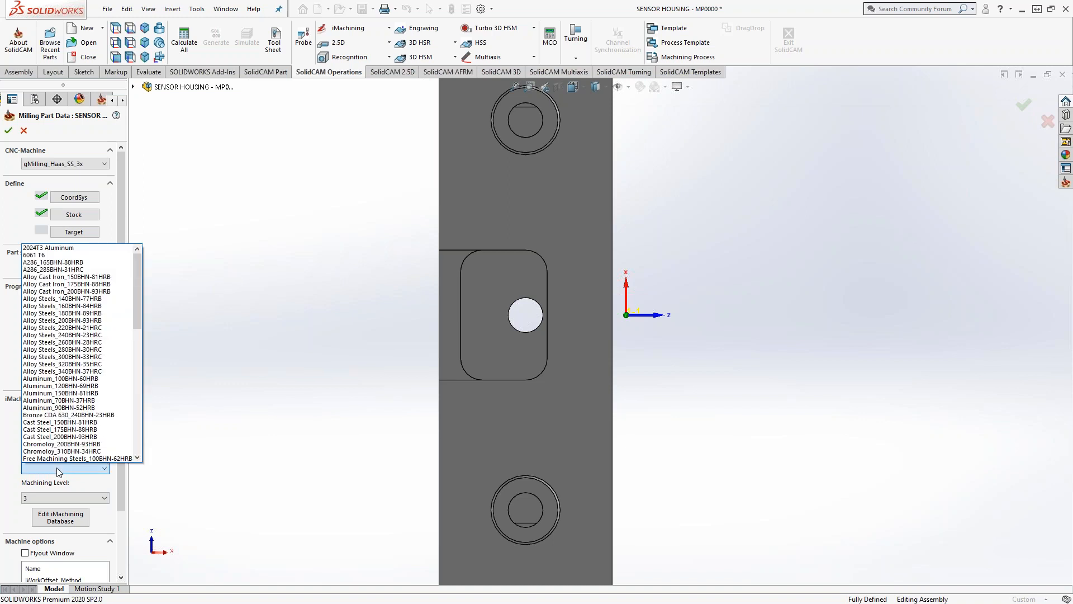
scroll(58, 377, down, 7)
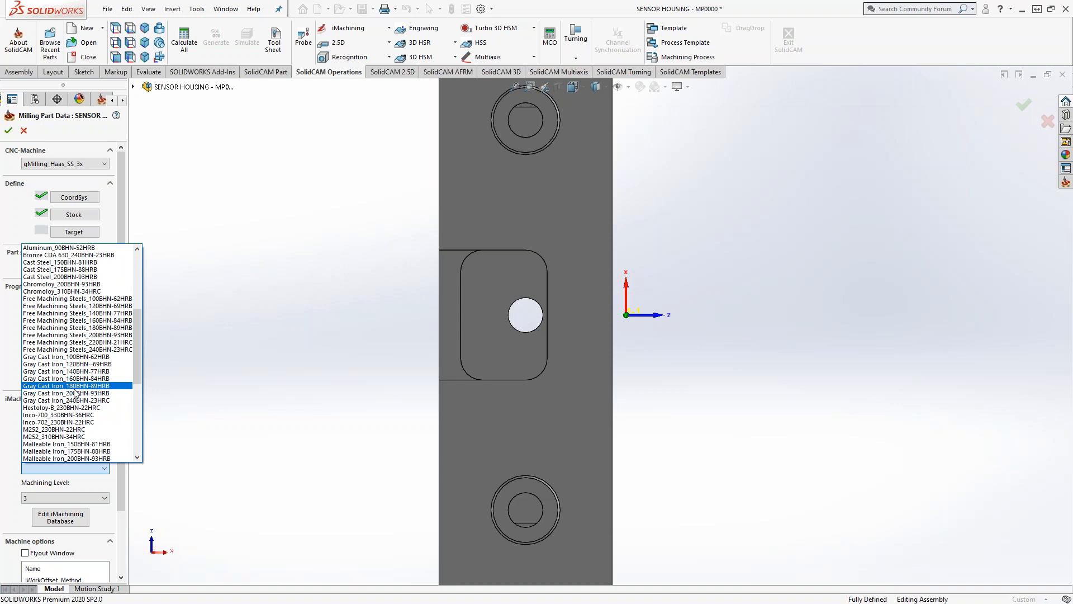
click(182, 424)
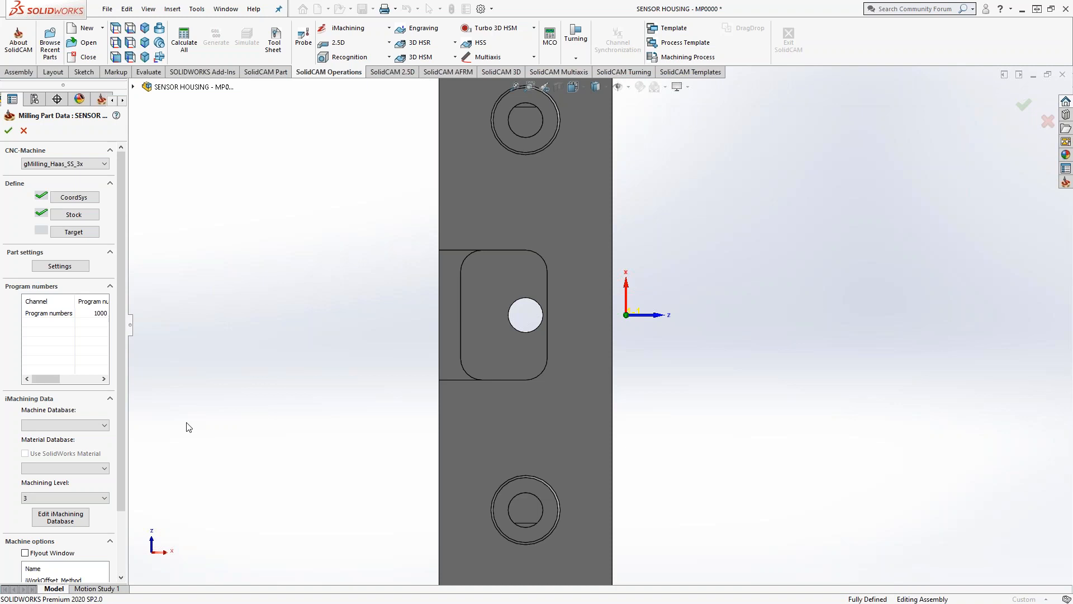
click(95, 469)
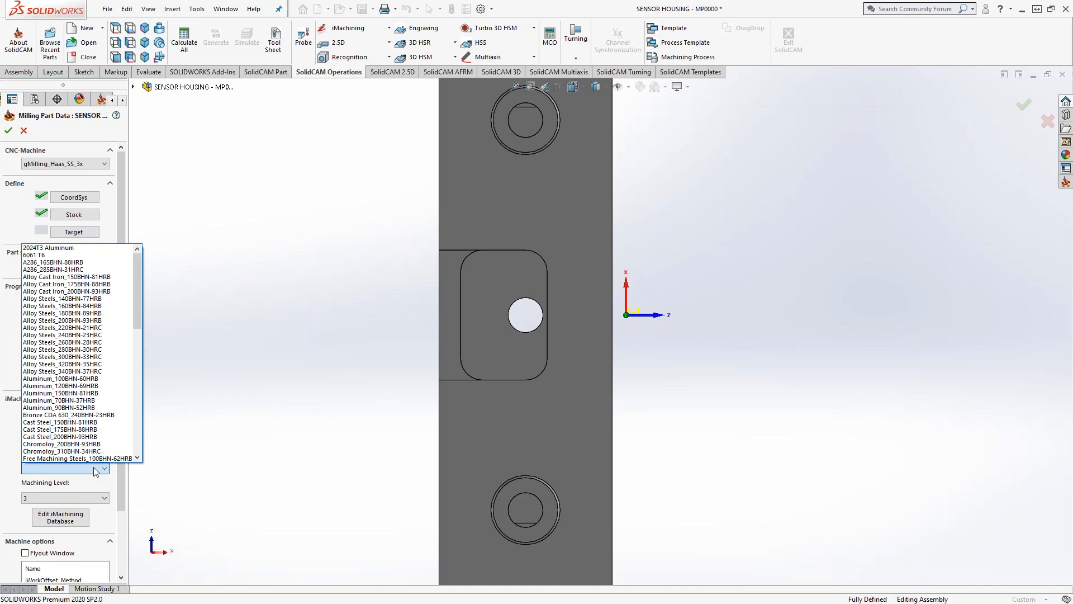
click(214, 465)
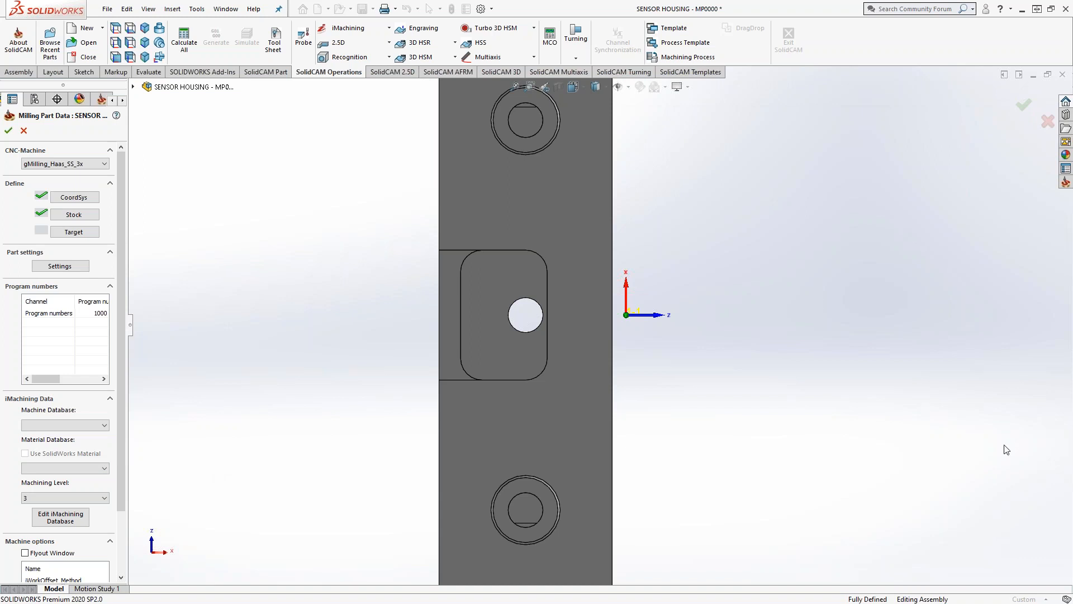
Switch to Microsoft Whiteboard, dismiss the loading dialog and open the existing board.
key(alt+Tab)
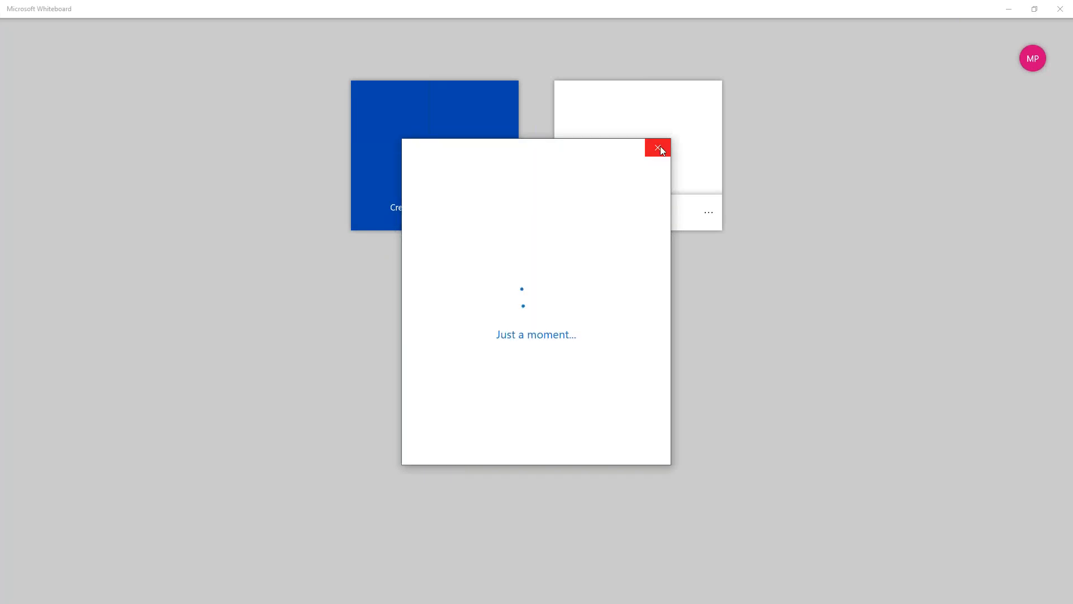
click(658, 148)
click(662, 132)
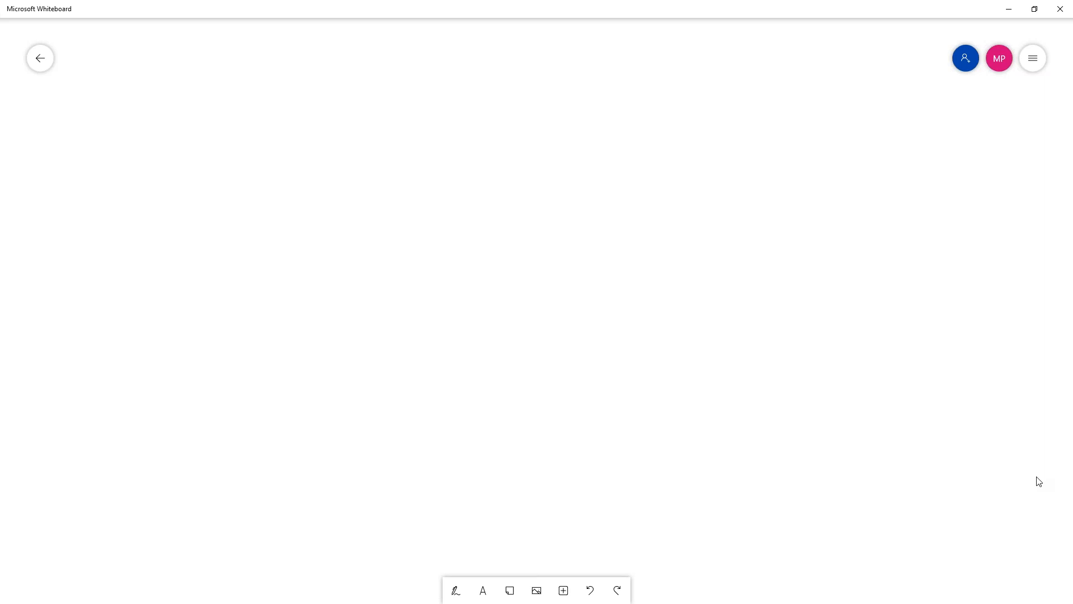
Sketch a vertical and a horizontal graph axis with the black pen and label them σ1 and σ2.
click(456, 591)
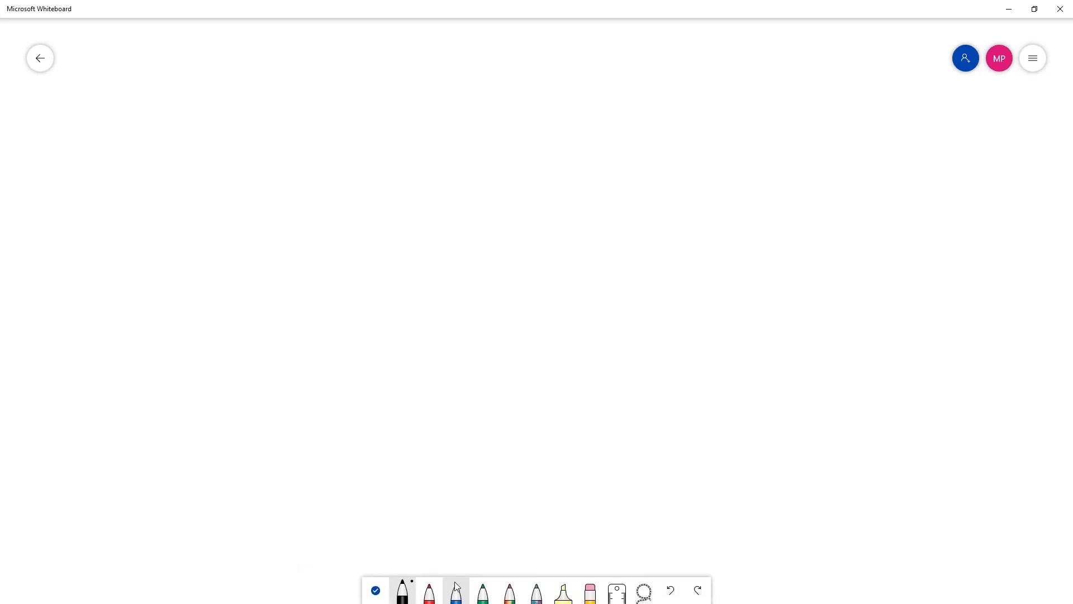
click(402, 590)
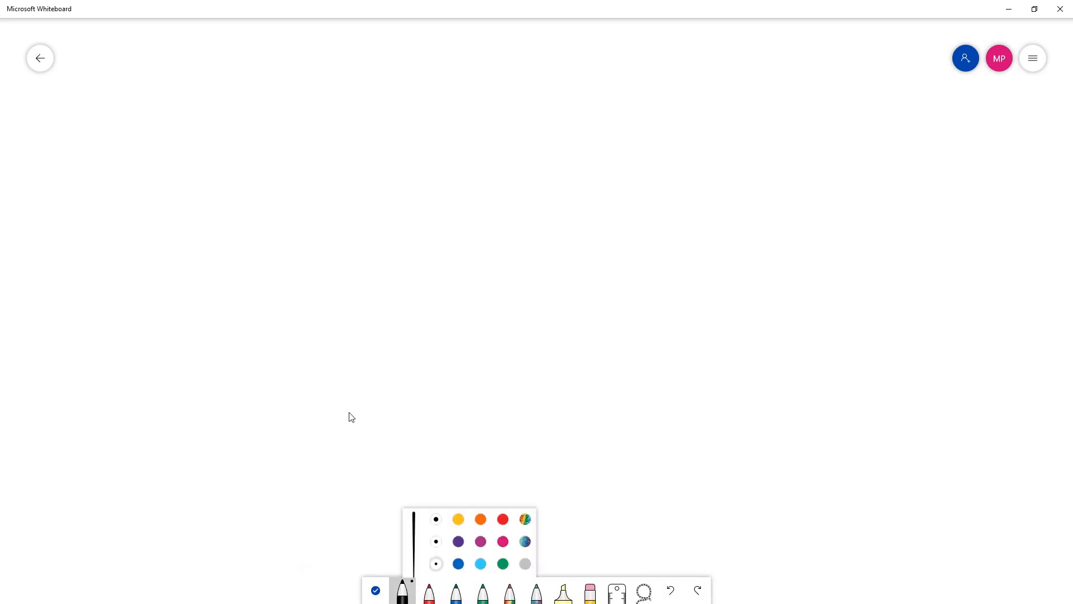
click(192, 309)
click(670, 594)
mouse_move(254, 188)
mouse_down()
mouse_move(258, 459)
mouse_move(787, 461)
mouse_up()
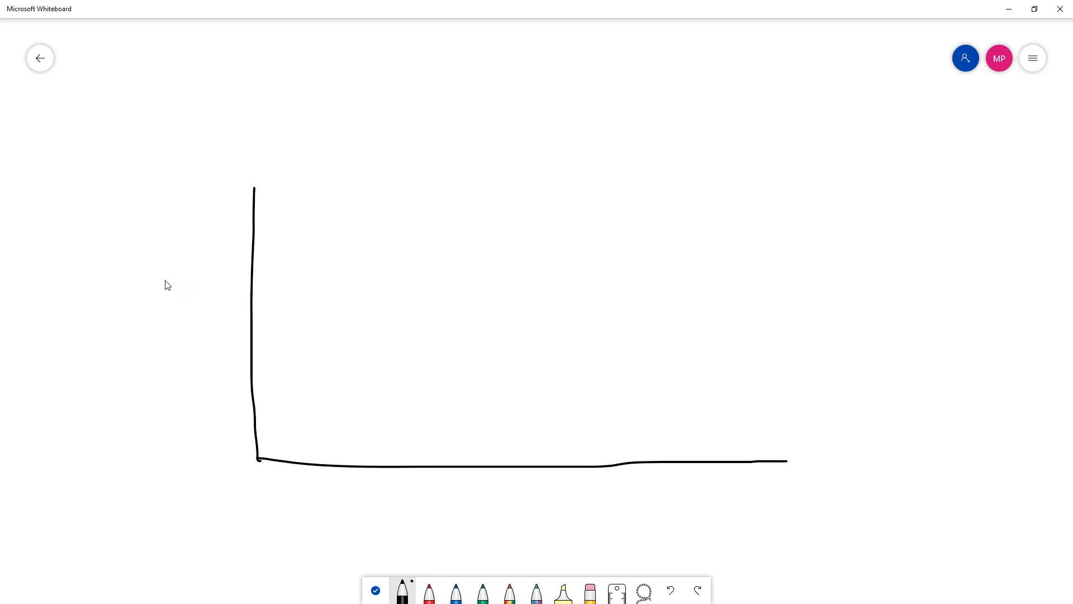
mouse_move(189, 275)
mouse_down()
mouse_move(166, 310)
mouse_move(179, 324)
mouse_up()
mouse_move(553, 498)
mouse_down()
mouse_move(510, 535)
mouse_move(538, 553)
mouse_up()
Draw a stress-strain style curve that rises, levels off and falls, and mark its straight initial portion with two vertical lines.
mouse_move(282, 441)
mouse_down()
mouse_move(362, 299)
mouse_move(500, 204)
mouse_move(744, 261)
mouse_move(764, 305)
mouse_up()
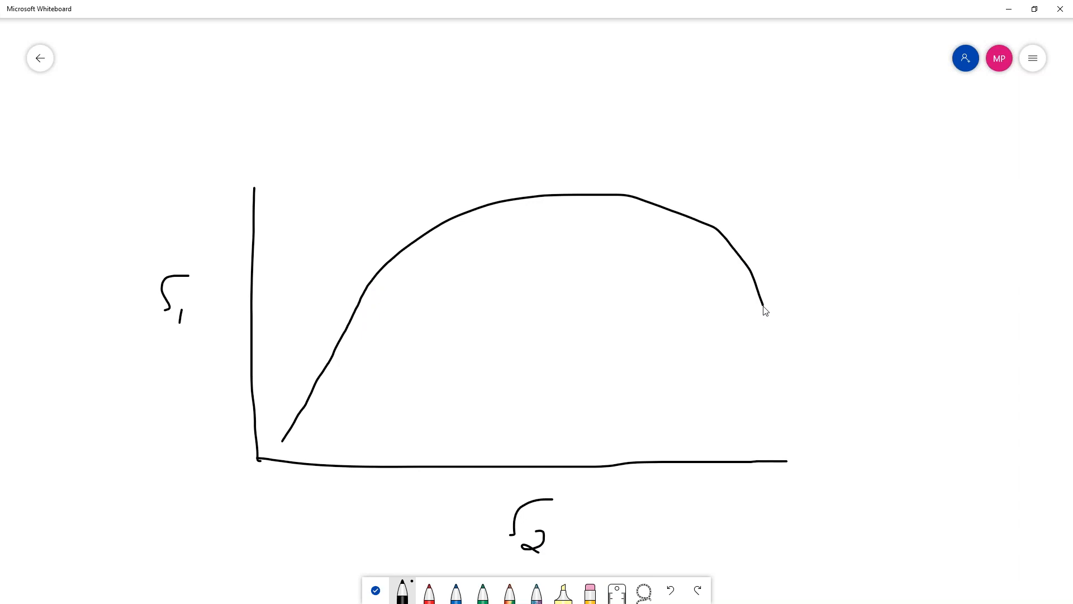
drag(360, 312, 369, 462)
drag(283, 440, 286, 478)
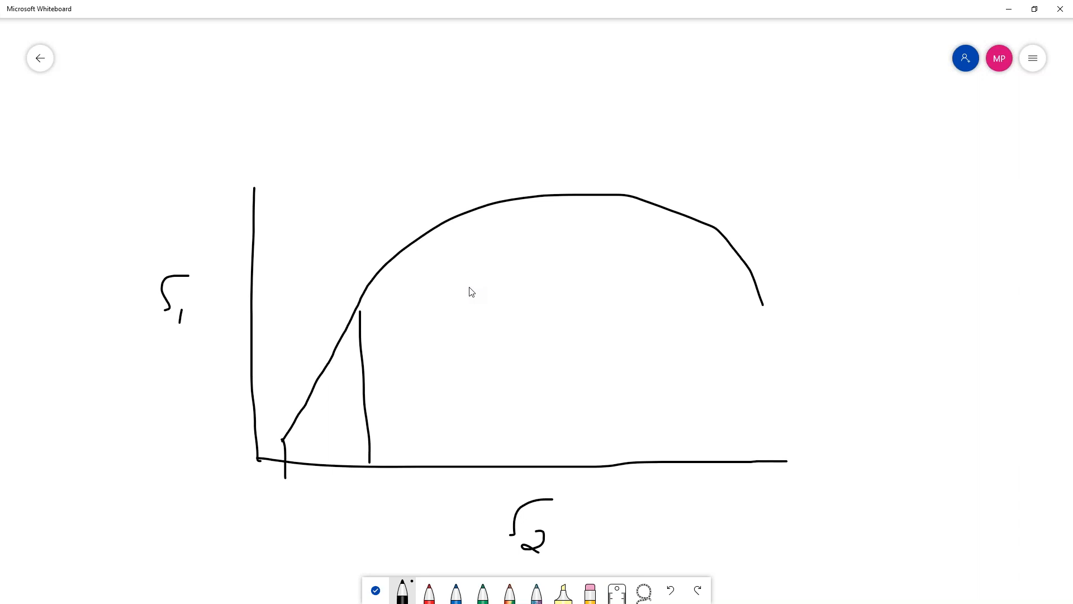
Mark the curve's peak with an arrow from the vertical axis and draw a second descending branch just under the falling end.
mouse_move(552, 166)
mouse_down()
mouse_move(567, 187)
mouse_move(557, 195)
mouse_up()
drag(566, 186, 227, 201)
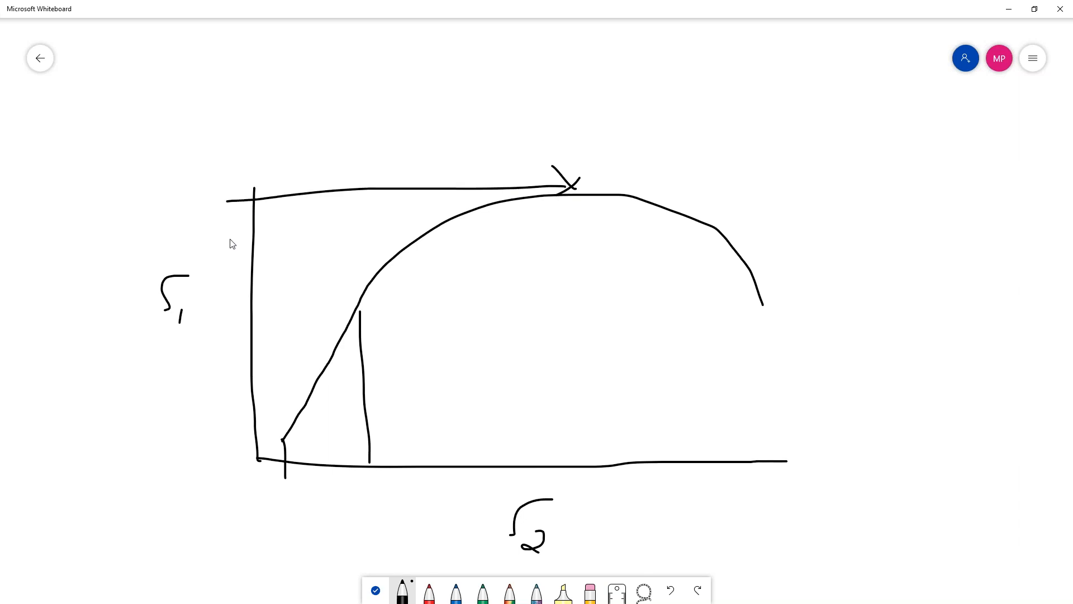
drag(587, 196, 752, 306)
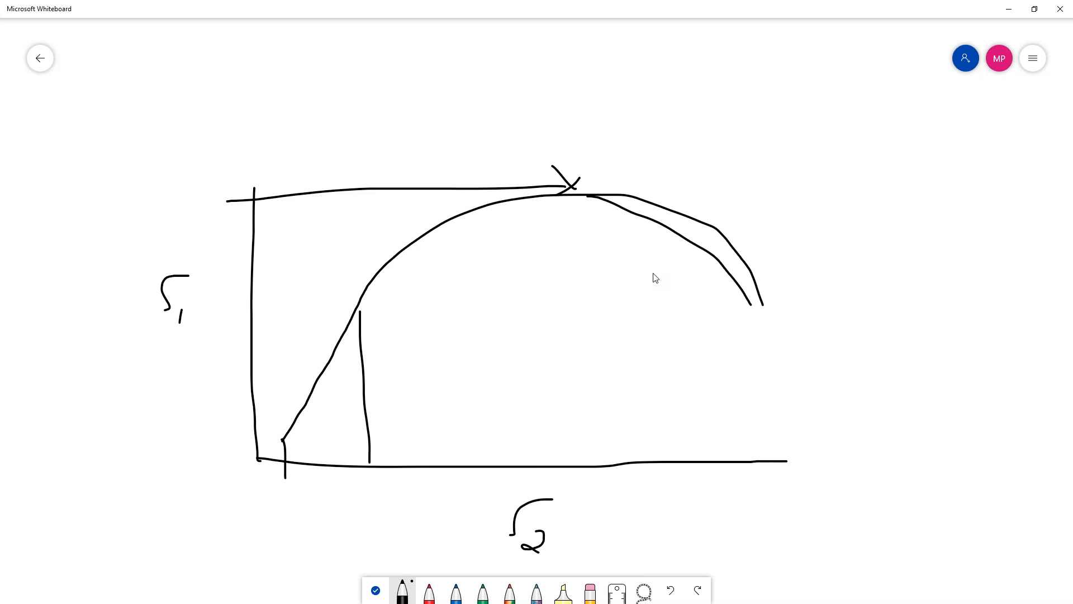
Mark the end of the falling curve with a cross and circle the curve's peak in black pen.
mouse_move(767, 289)
mouse_down()
mouse_move(756, 308)
mouse_move(788, 321)
mouse_up()
drag(577, 142, 584, 119)
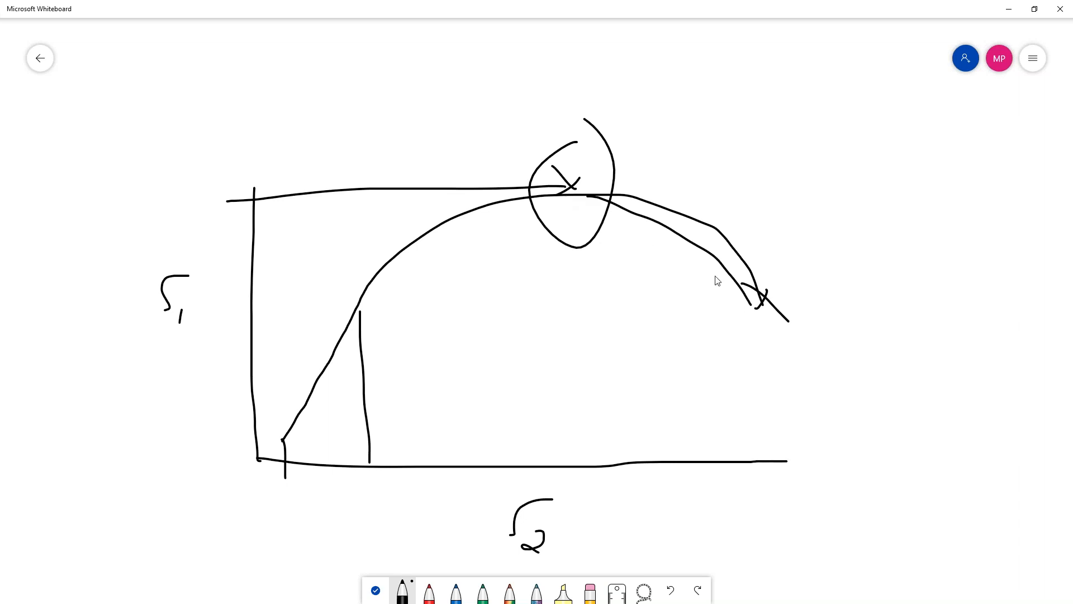
drag(576, 120, 582, 229)
Switch back to SOLIDWORKS, open the iMachining database for editing, collapse Materials and expand the Machines group.
click(1012, 10)
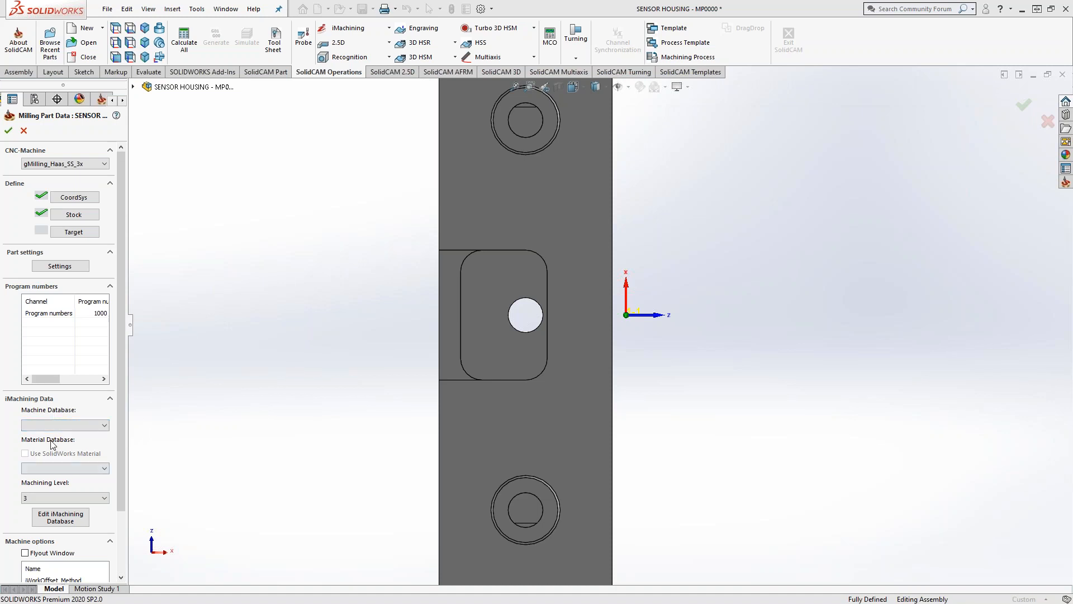
click(56, 518)
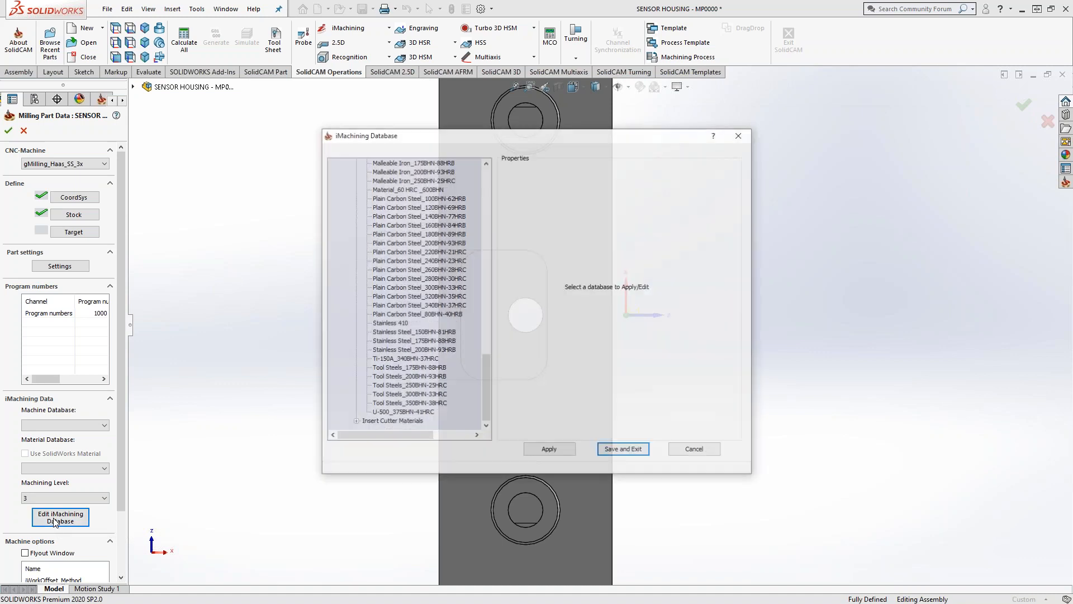
scroll(412, 290, down, 1)
scroll(412, 291, up, 15)
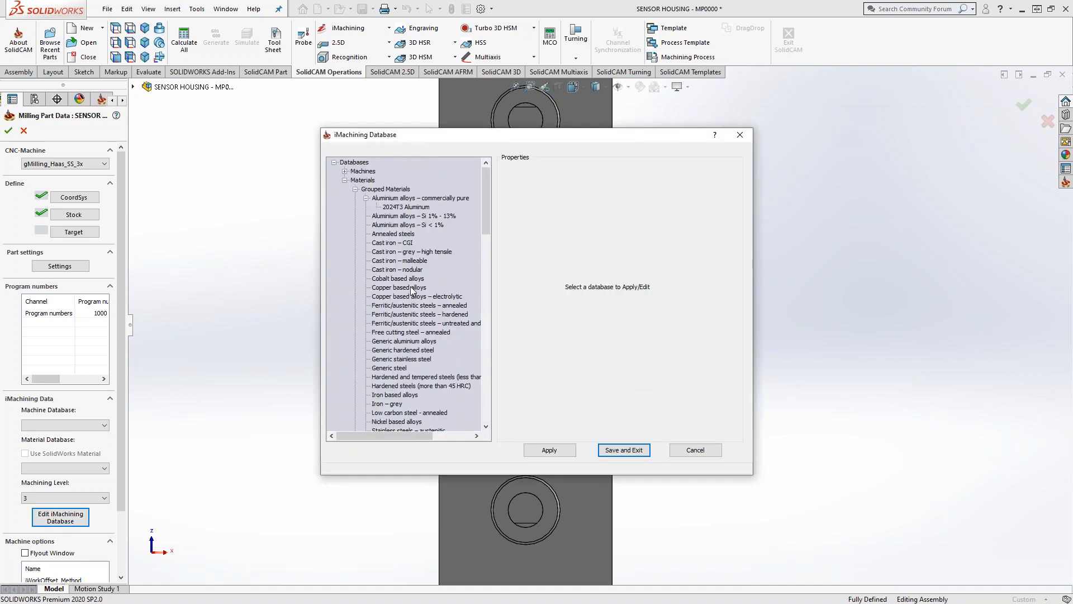
click(345, 180)
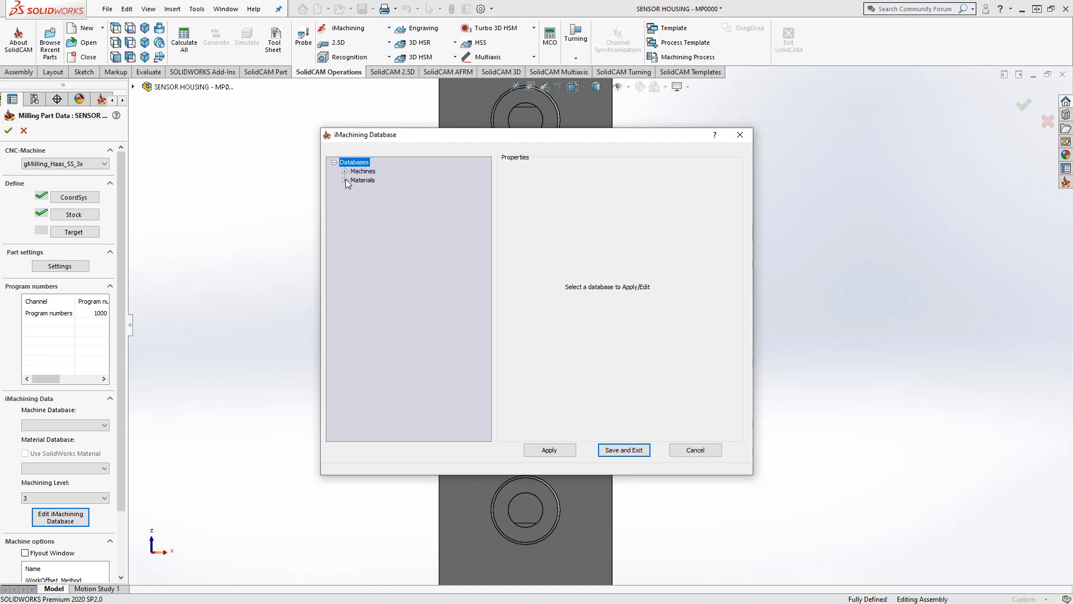
click(345, 171)
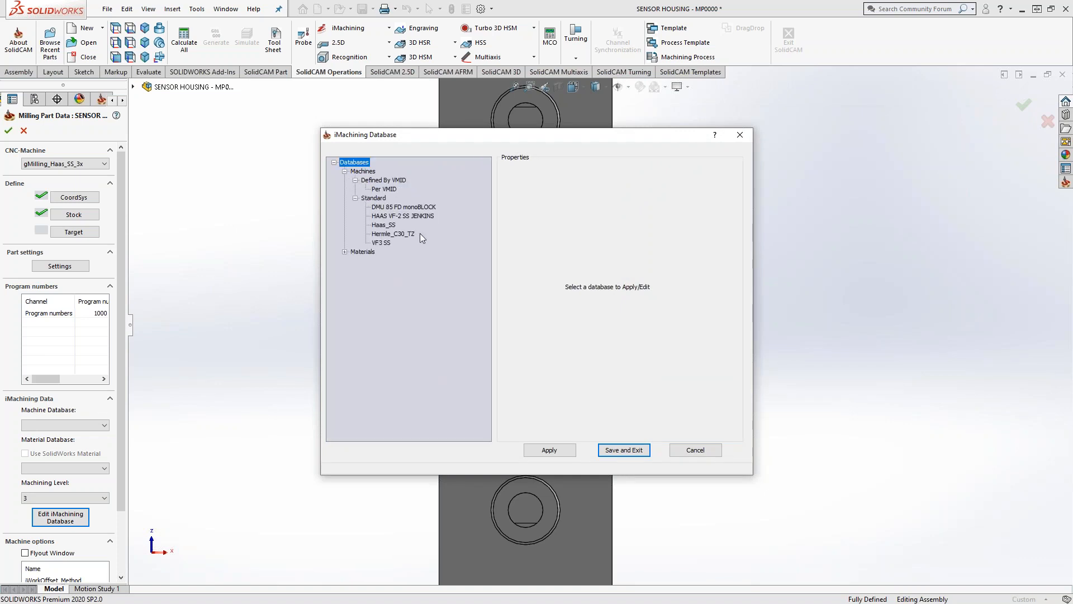
Add a new machine to the Standard machines and switch its units to Metric and back to Inch.
right_click(381, 242)
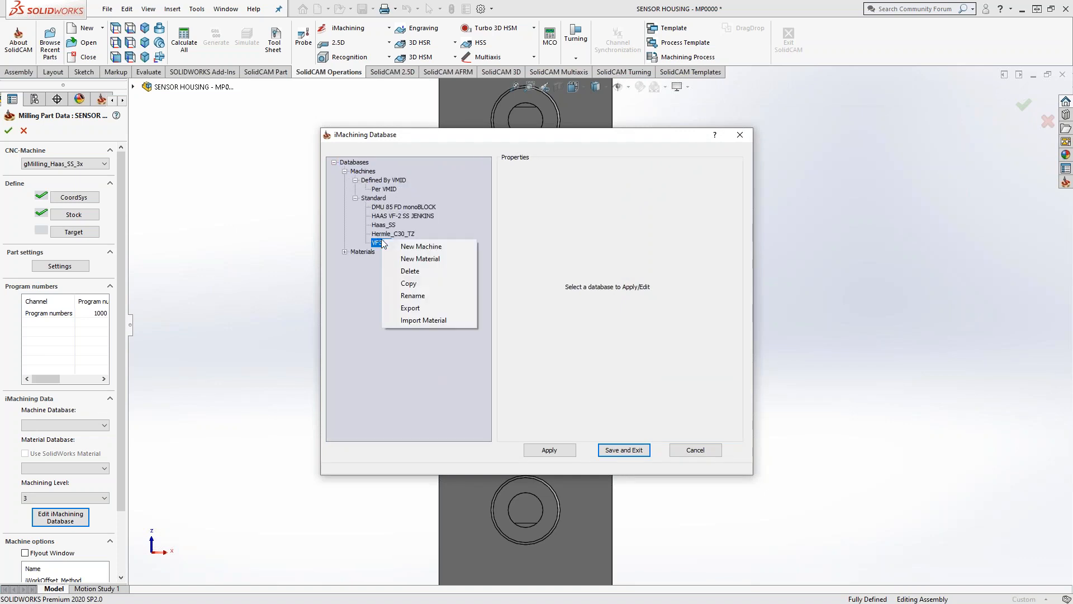
click(417, 248)
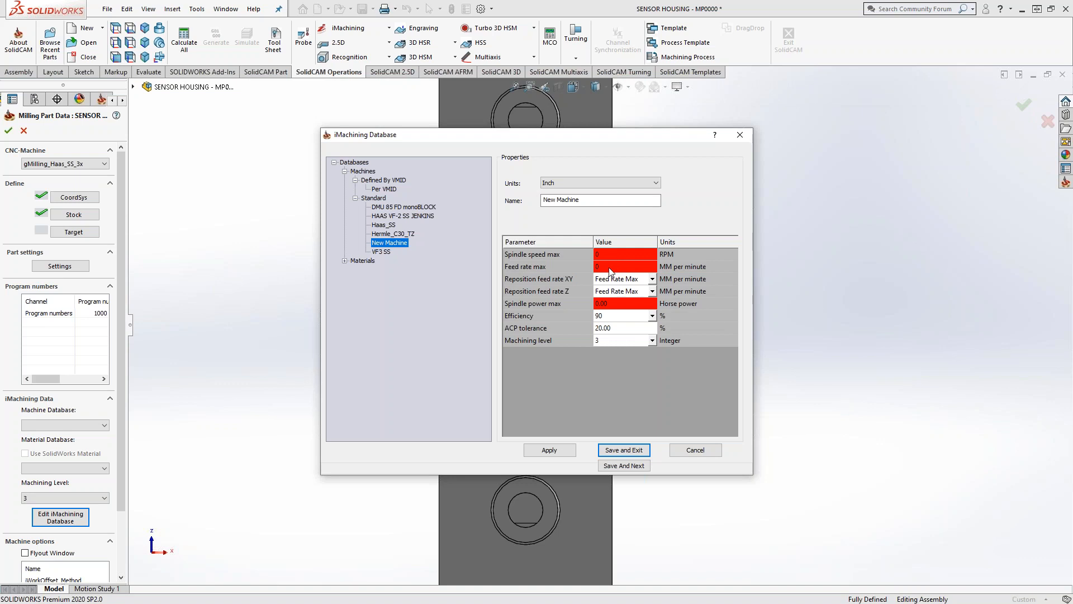
click(655, 184)
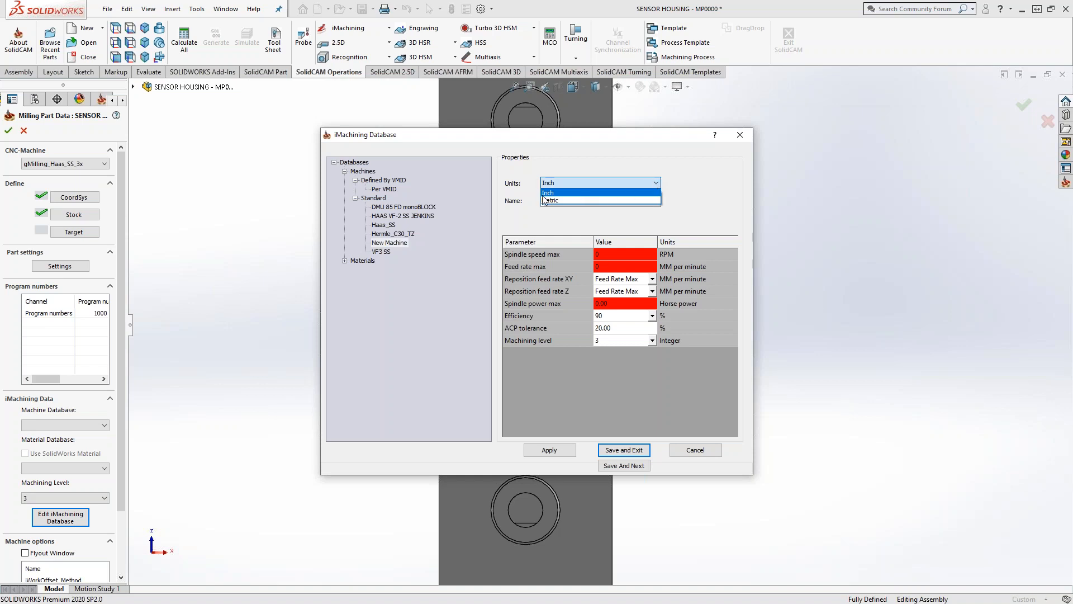
click(546, 200)
click(561, 187)
click(551, 191)
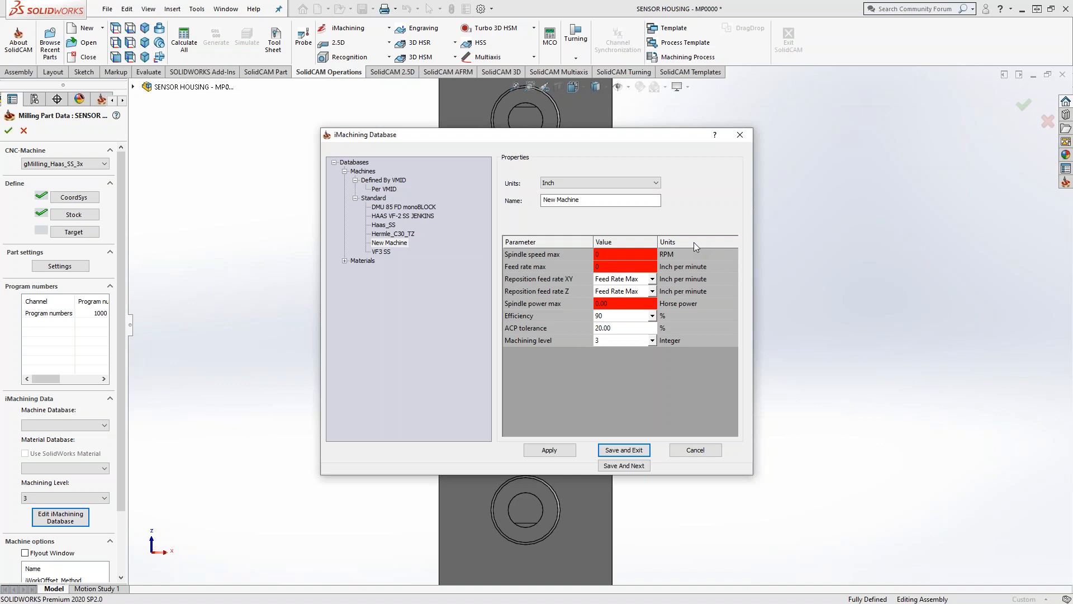
Expand the Materials database, return to the machines and examine the parameters of the Per VMID machine.
click(345, 260)
scroll(390, 248, up, 1)
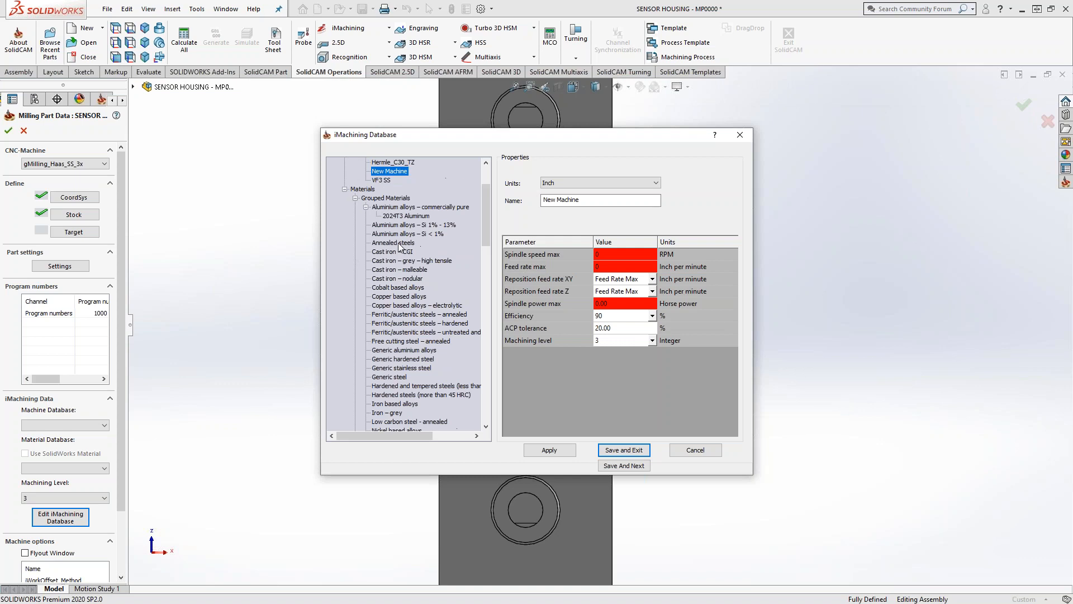
scroll(396, 256, up, 3)
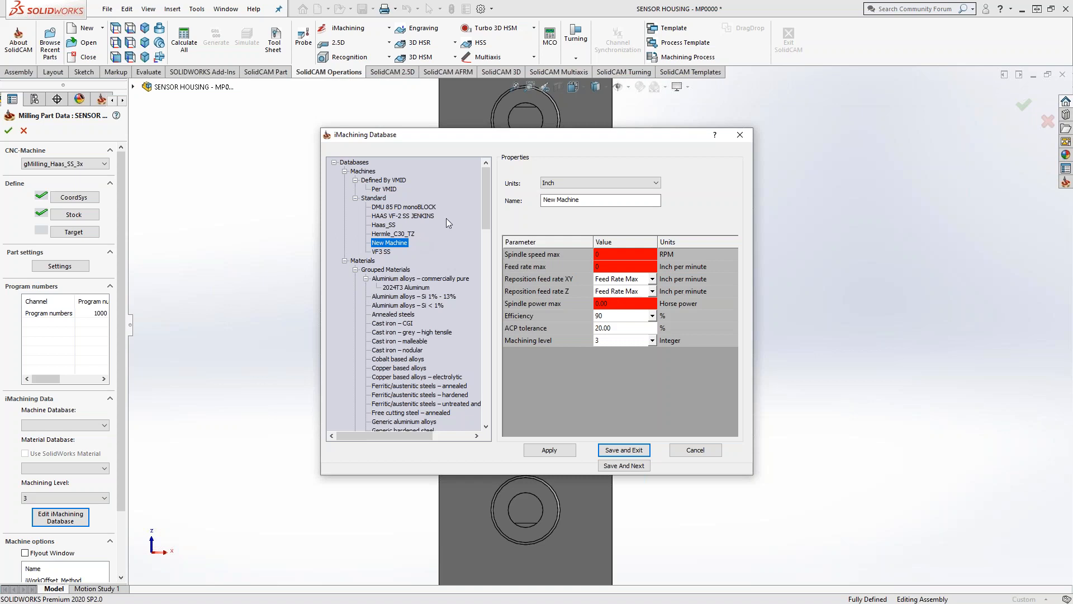
click(382, 190)
click(380, 183)
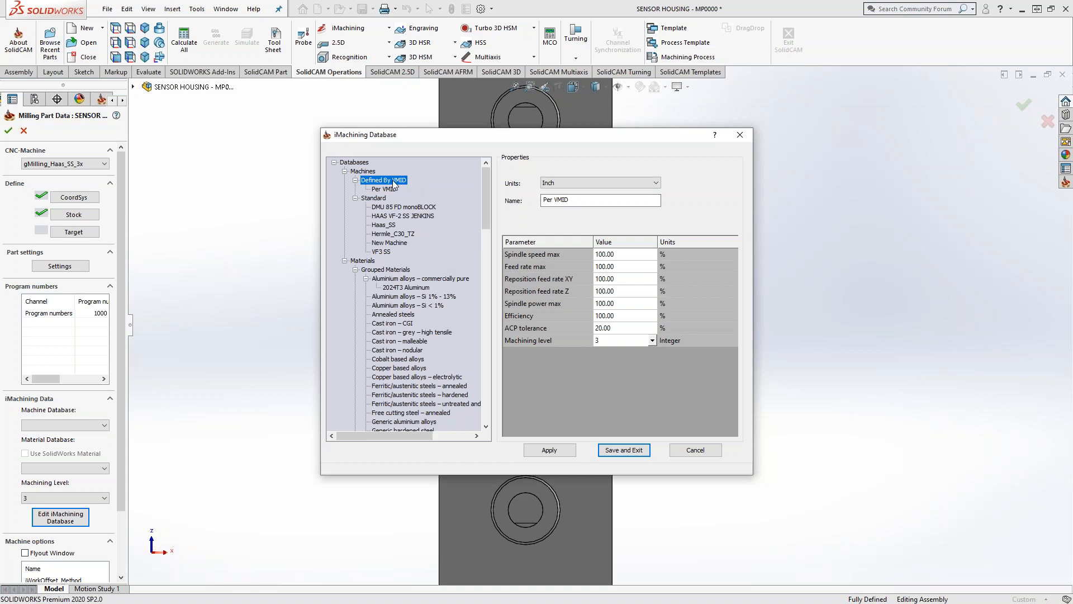
click(388, 190)
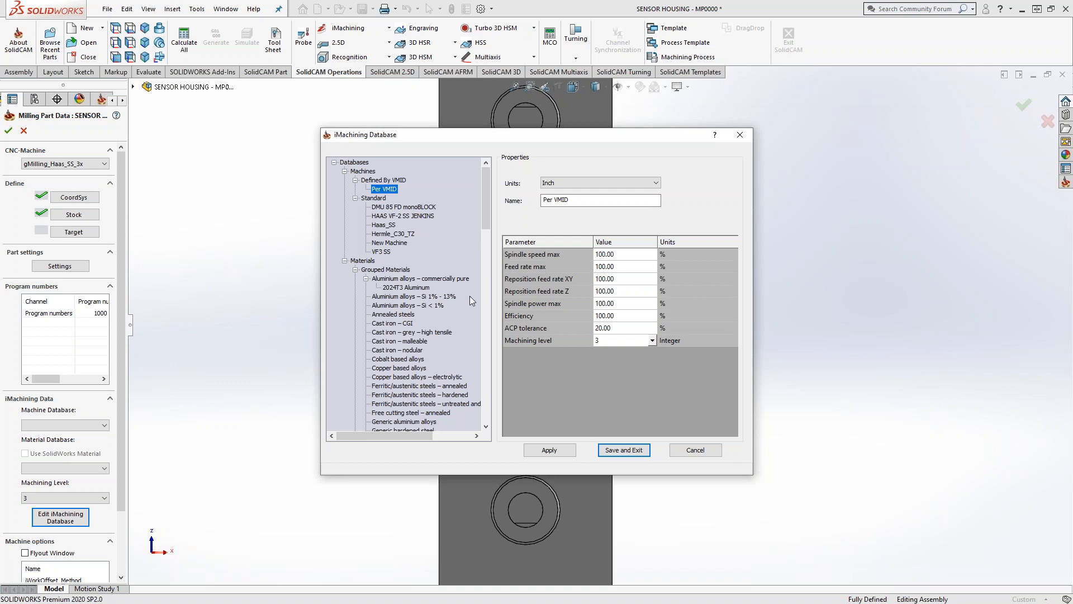
Add a new material from the Grouped Materials group of the iMachining database.
right_click(397, 273)
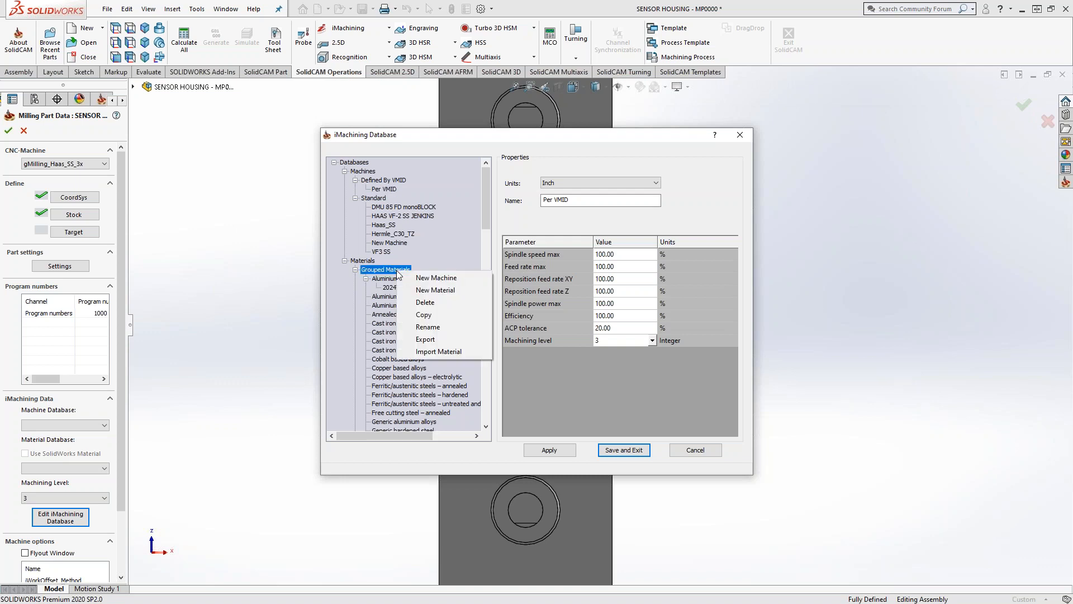
click(430, 290)
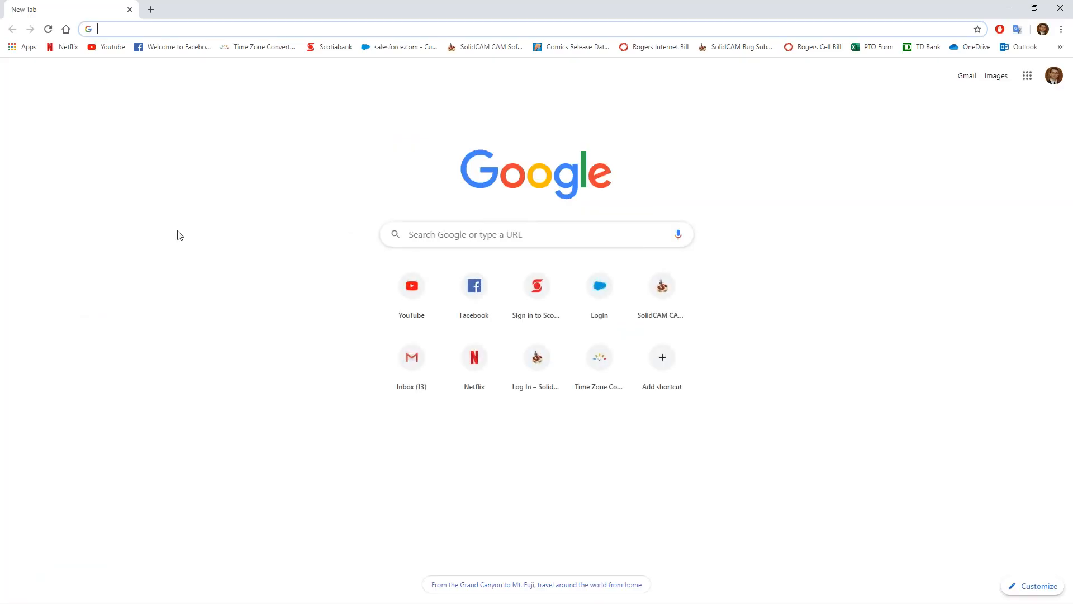
Look up 6061 on matweb.com in the browser and open the data sheet for Aluminum 6061-T6; 6061-T651.
text(matw)
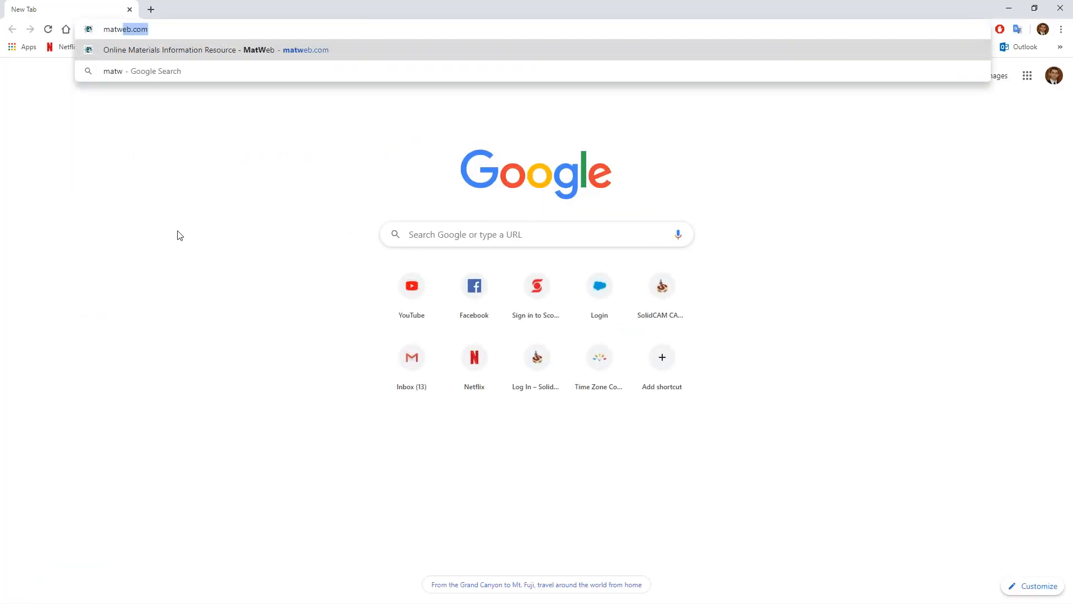
text(eb.com)
key(Return)
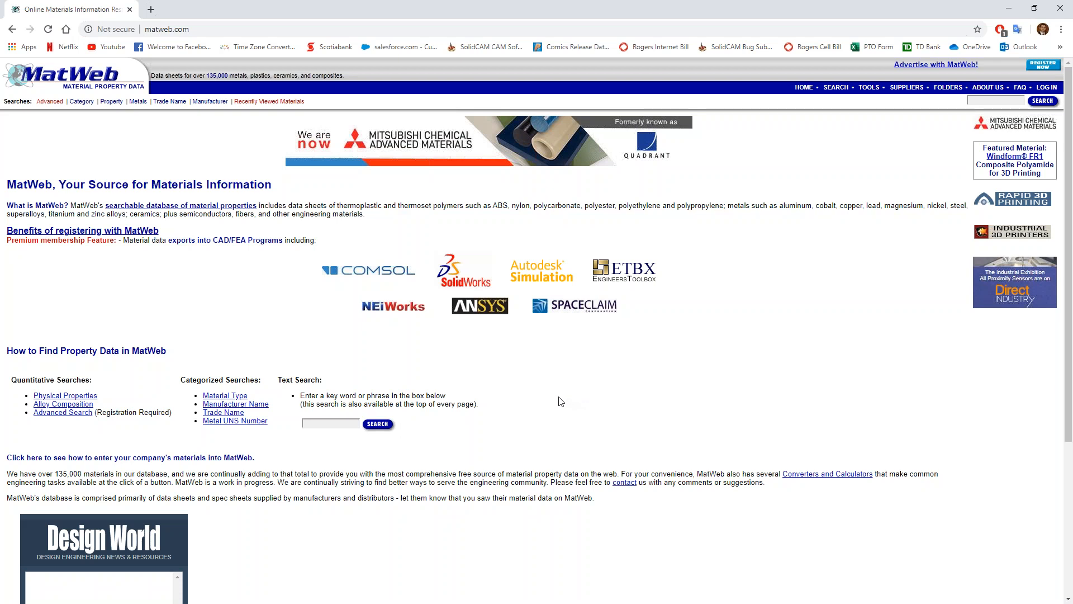
click(329, 424)
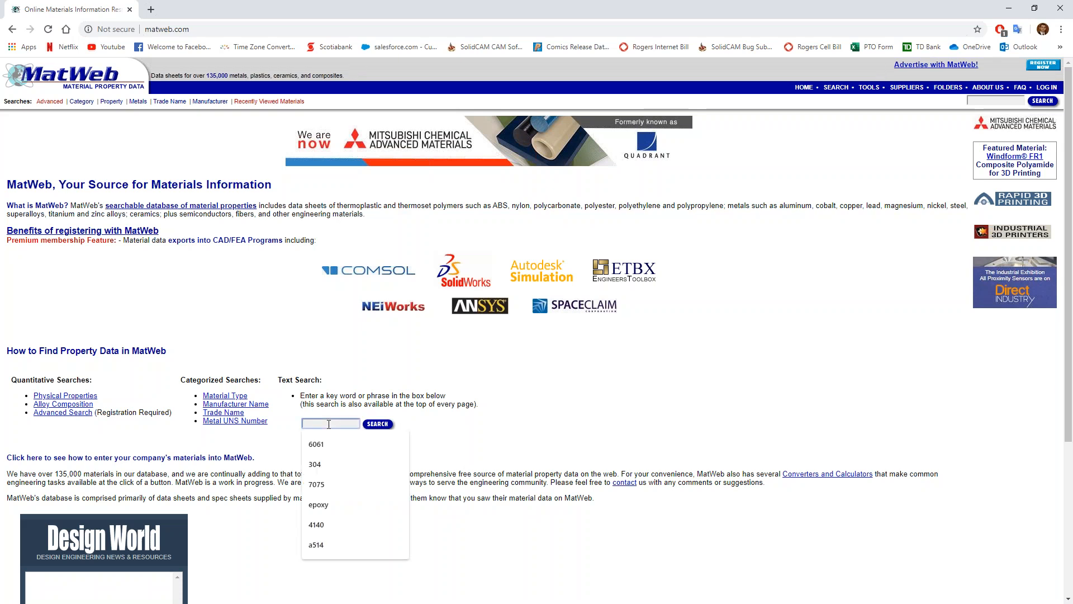
click(324, 444)
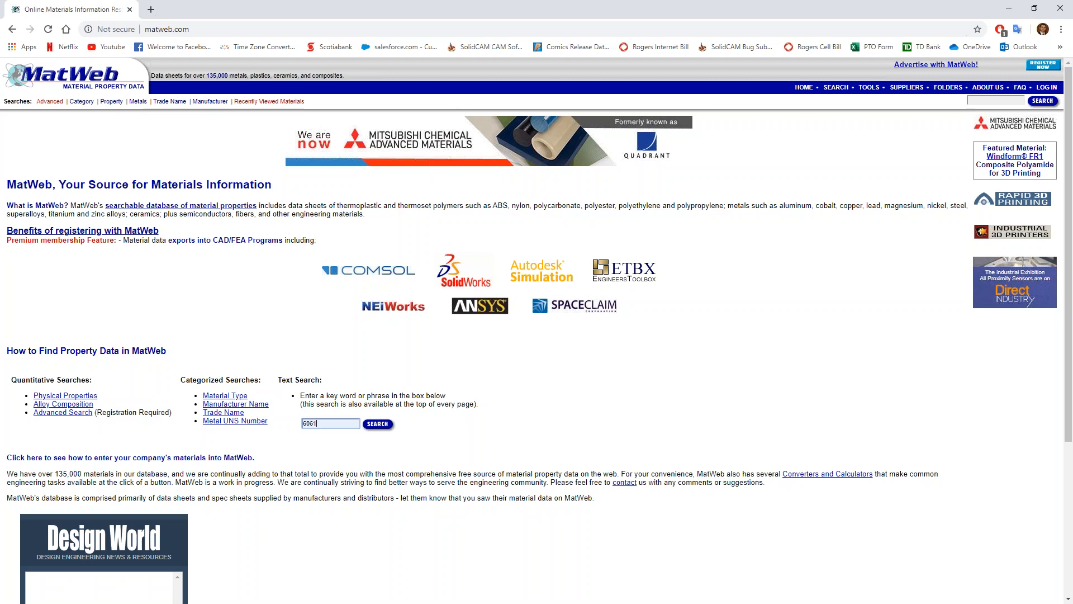
key(Return)
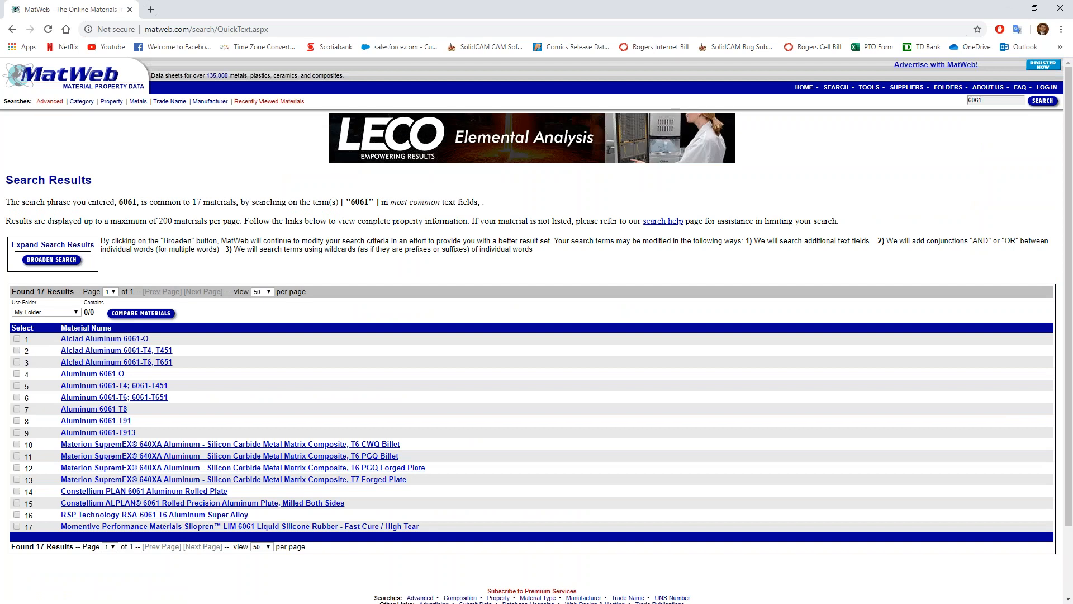
click(102, 398)
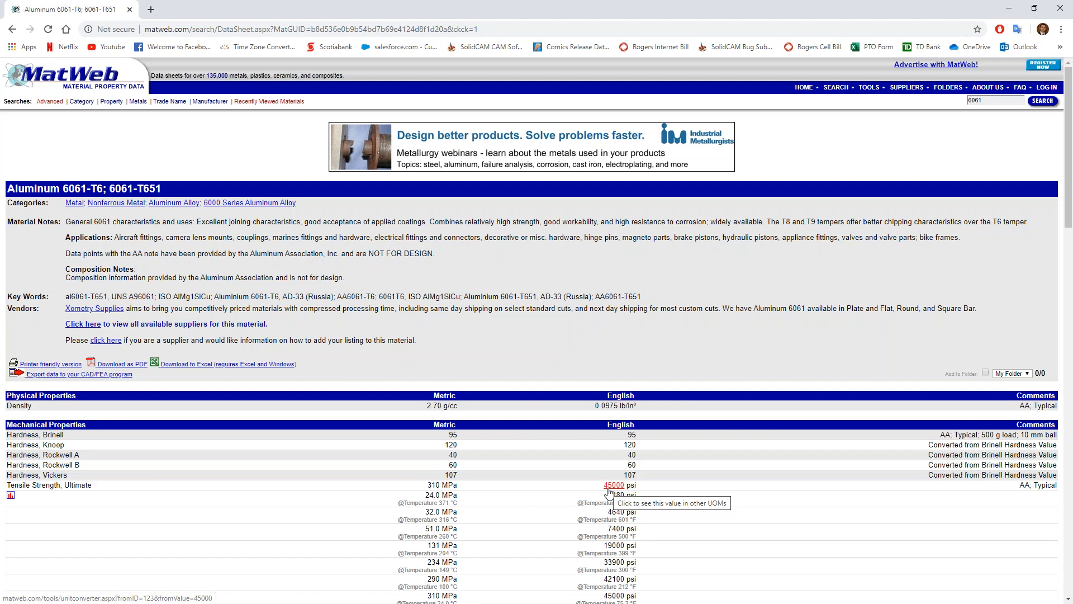
Return to SOLIDWORKS, leave the iMachining database without saving and cancel the sensor housing's milling part data.
click(1009, 8)
click(614, 255)
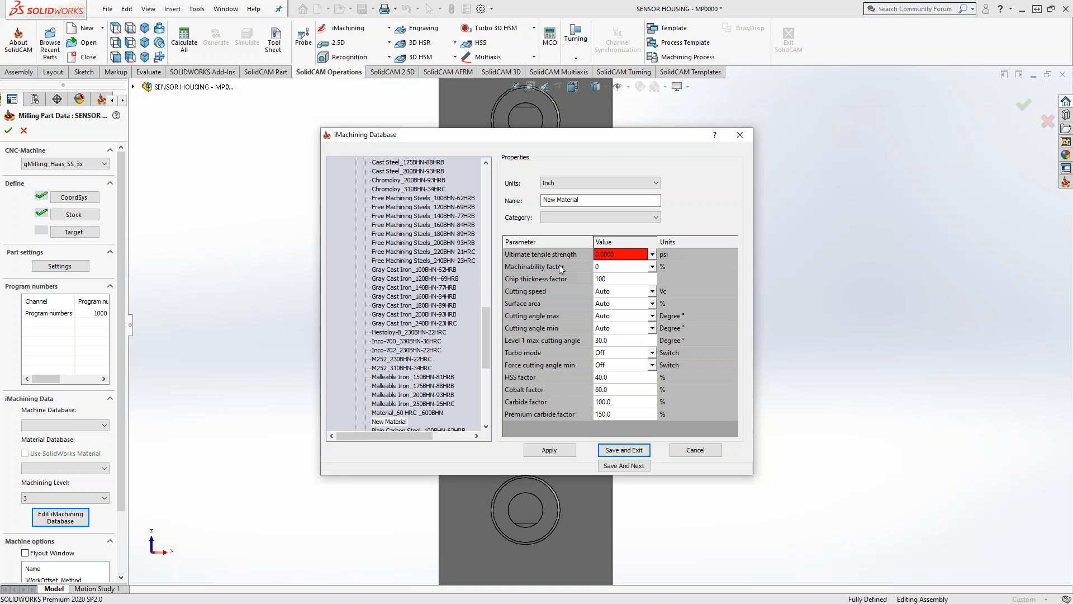
click(692, 449)
click(28, 130)
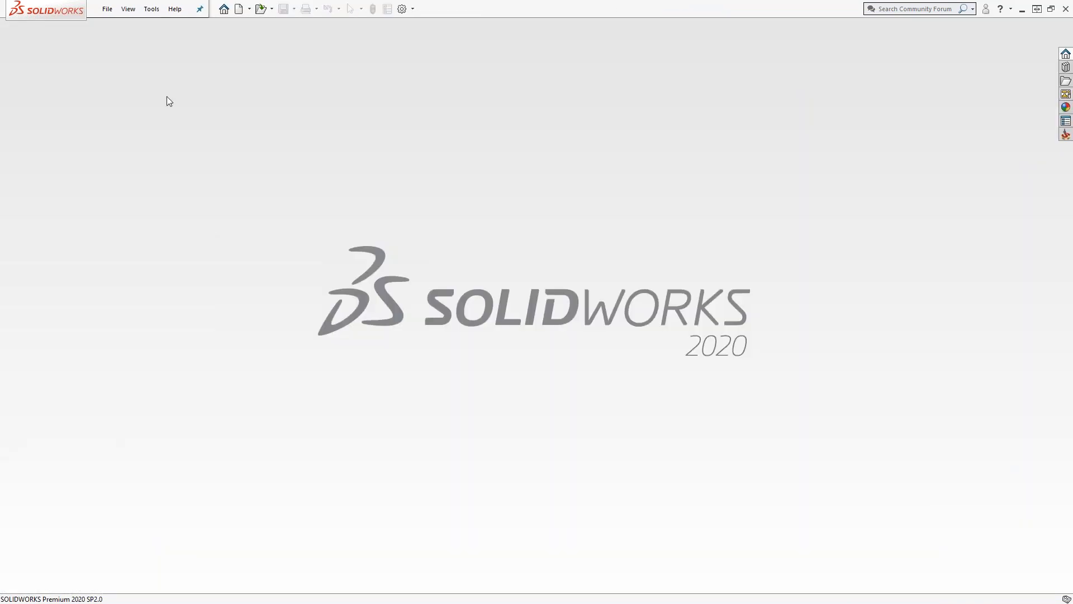
Open the recent CAM-Part MILL TURN - (3D) - DEMO - MP and close its part data definition.
click(148, 13)
mouse_move(182, 54)
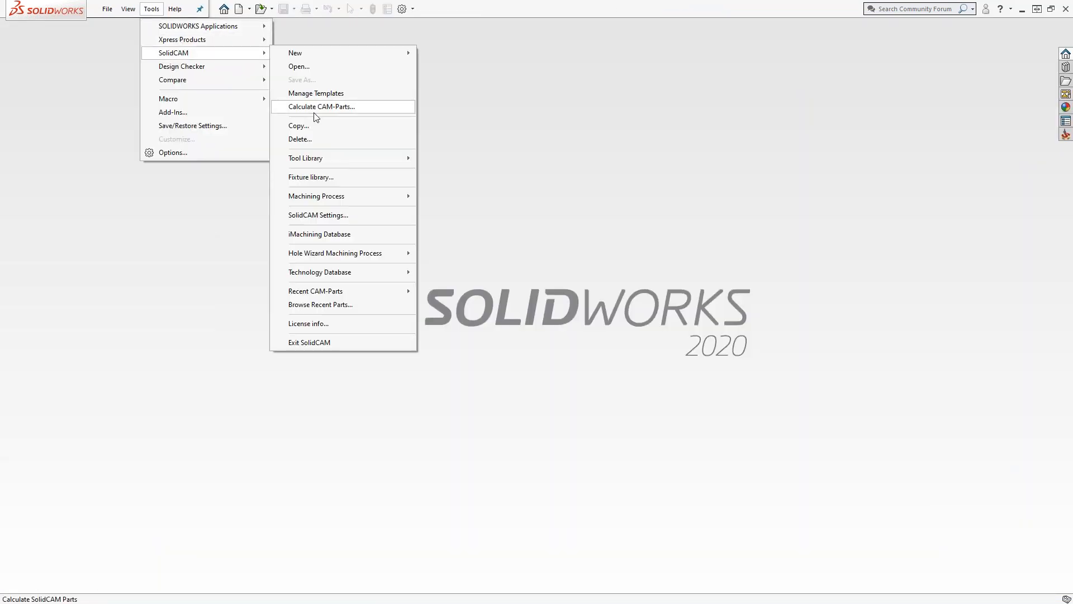
mouse_move(375, 295)
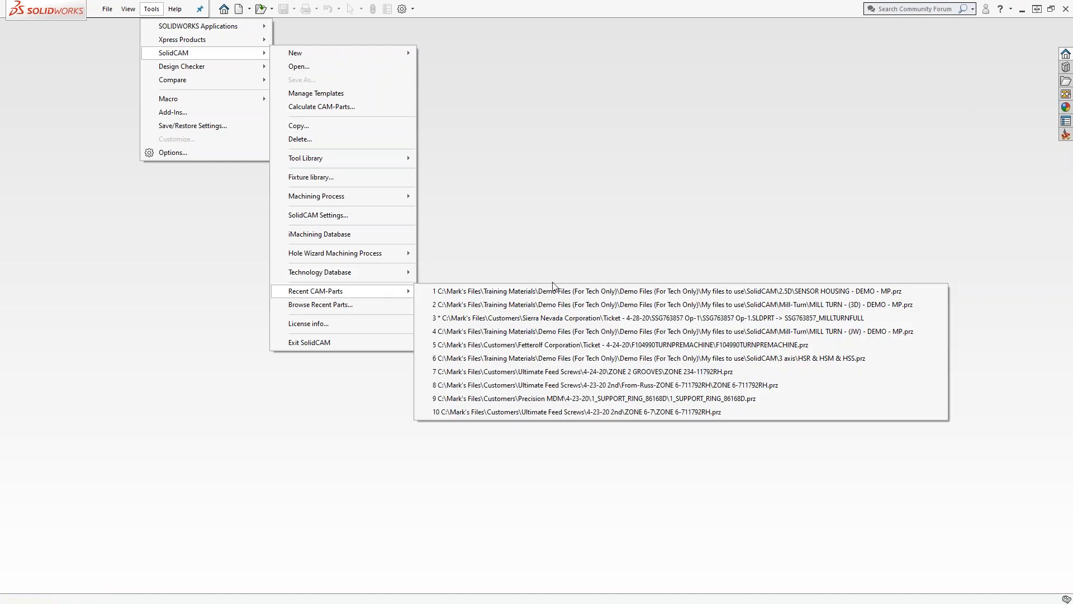
click(811, 305)
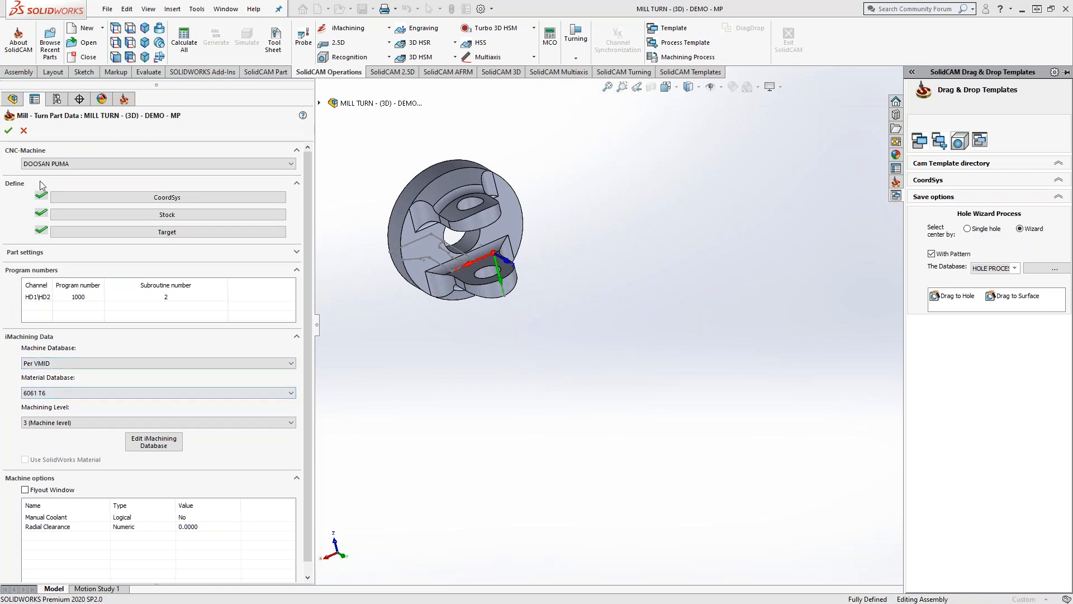
click(24, 131)
Add a 2D iMachining operation after the contour operation and assign the existing 3/4 end mill, tool 1, to it.
right_click(87, 302)
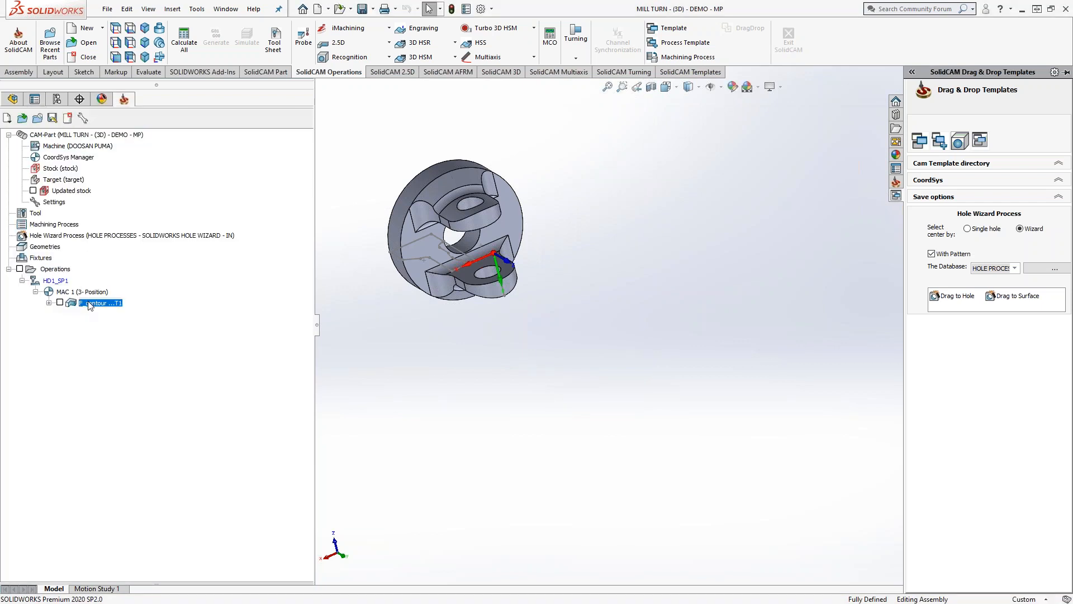
mouse_move(240, 27)
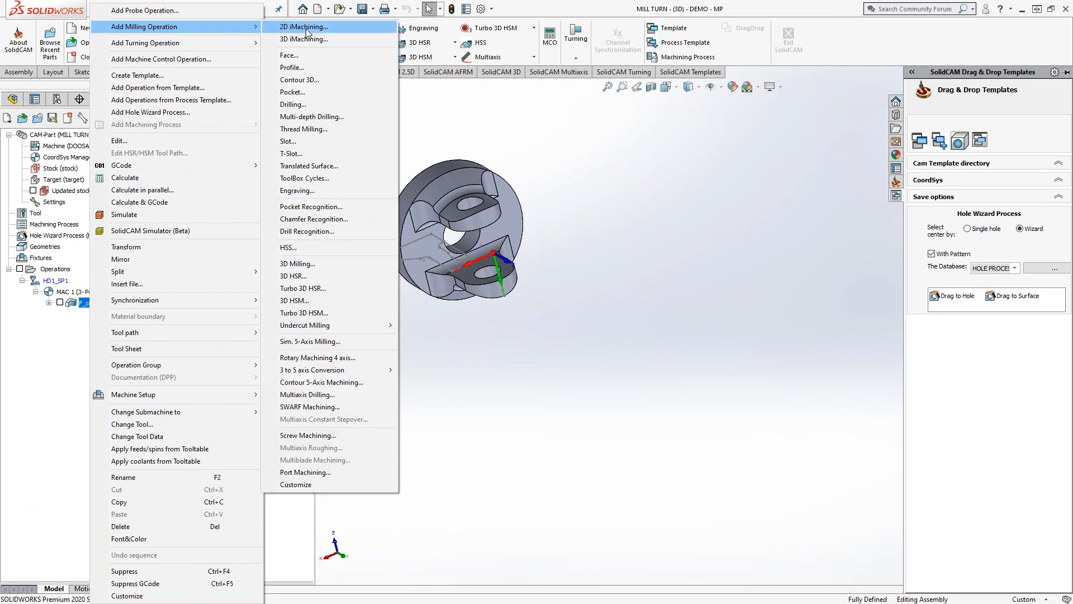
click(305, 28)
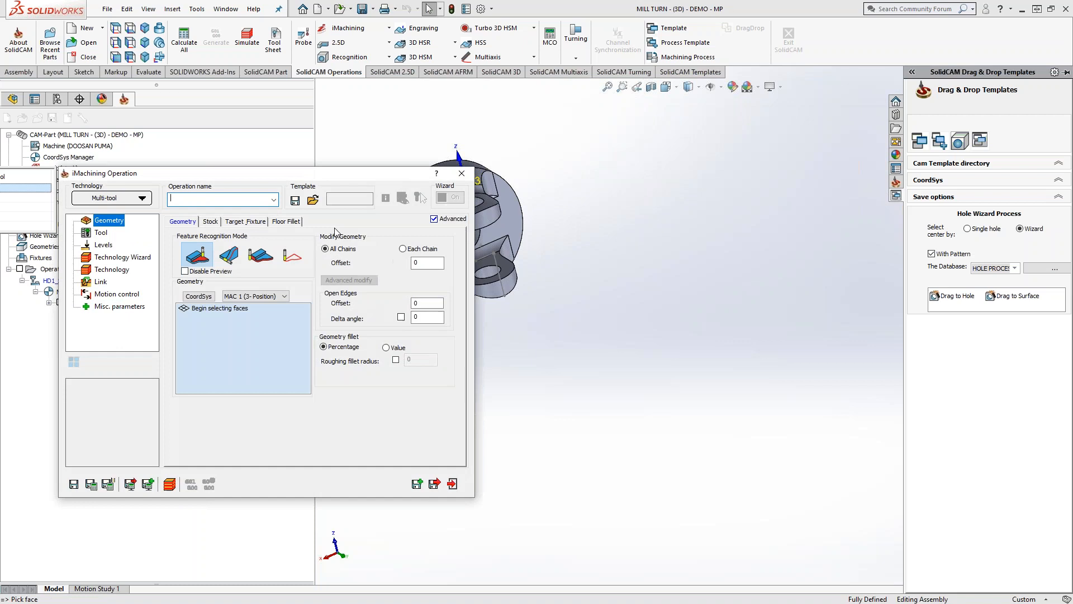
click(100, 232)
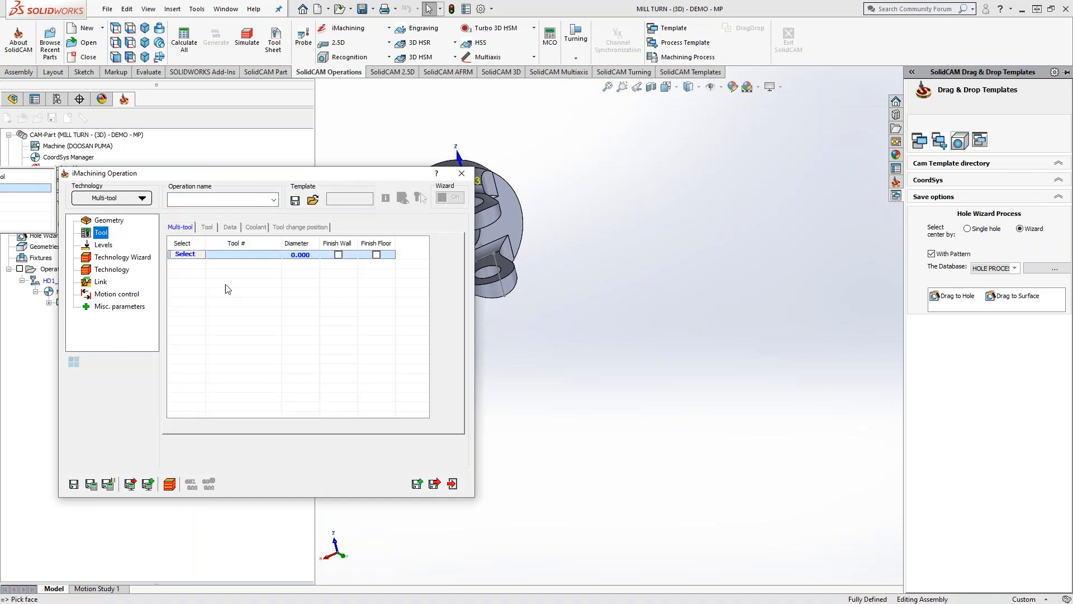
click(190, 257)
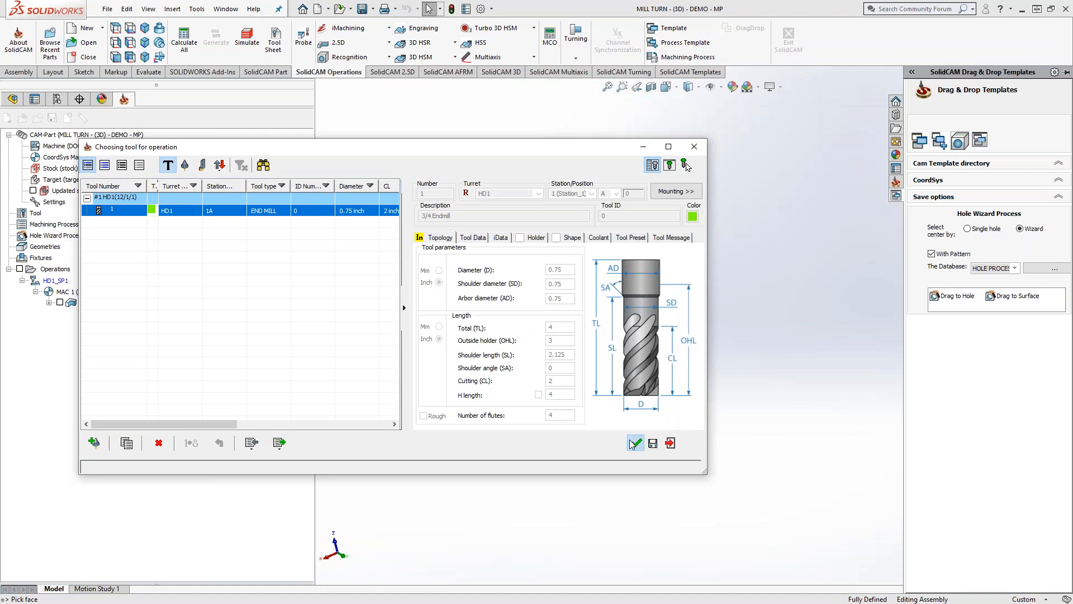
click(634, 443)
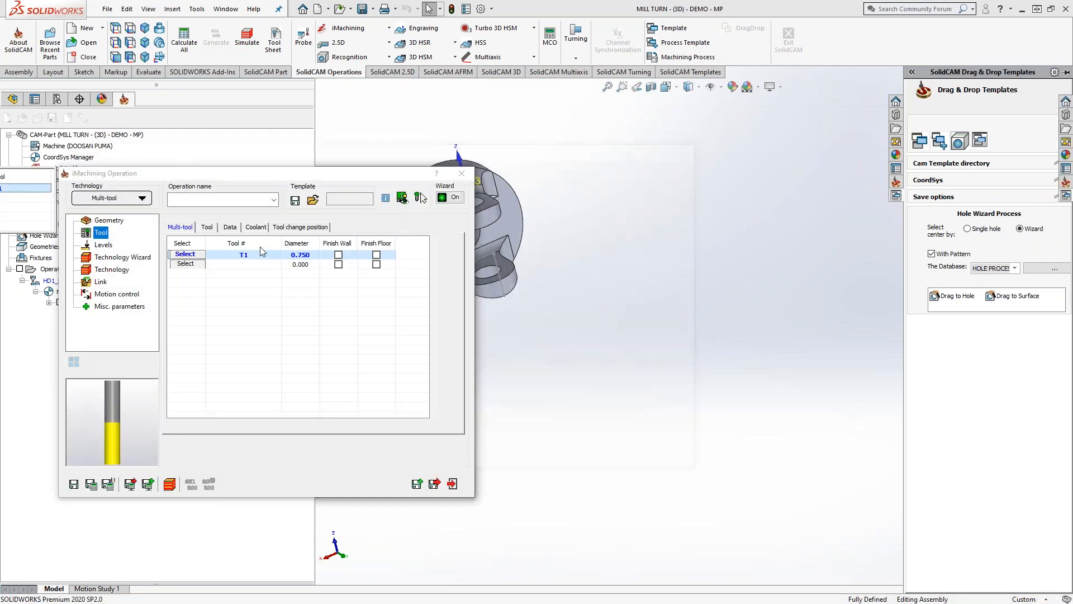
Examine the tool's feed and spin data and the cutting conditions in the Technology Wizard.
click(230, 227)
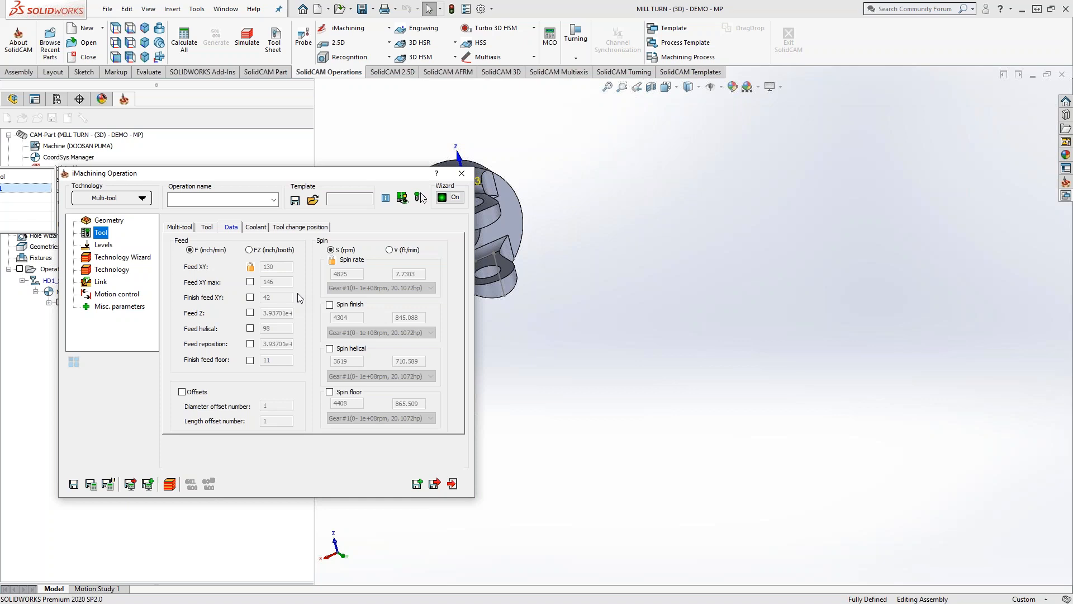
click(118, 259)
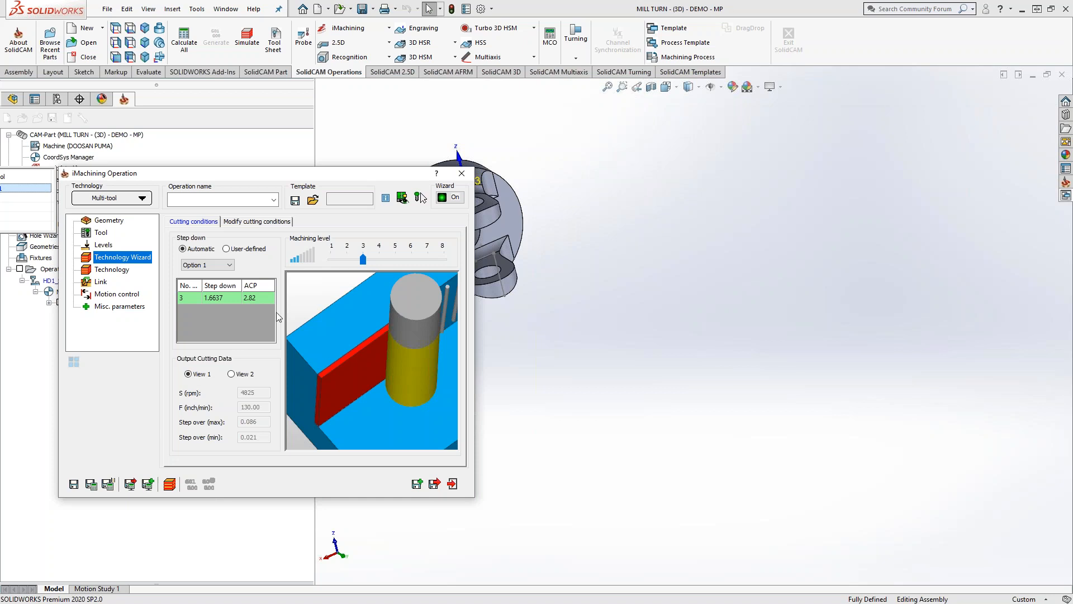
Show the modifiable cutting conditions, and switch to Calculator to divide 5.2 by 6 and subtract 1 from the quotient.
click(246, 222)
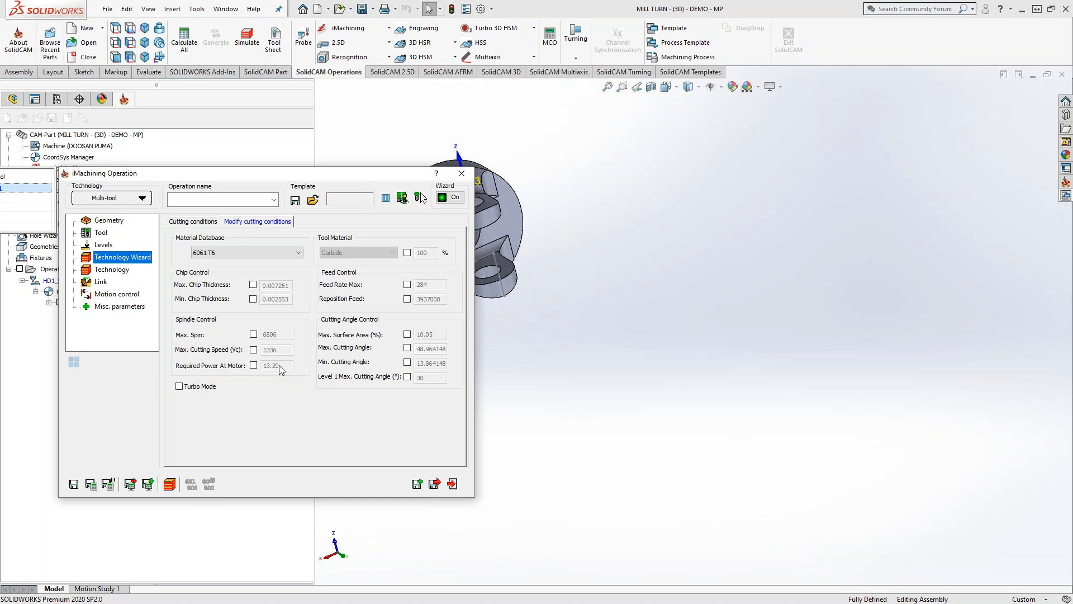
click(1054, 460)
drag(1072, 273, 277, 204)
text(5.2)
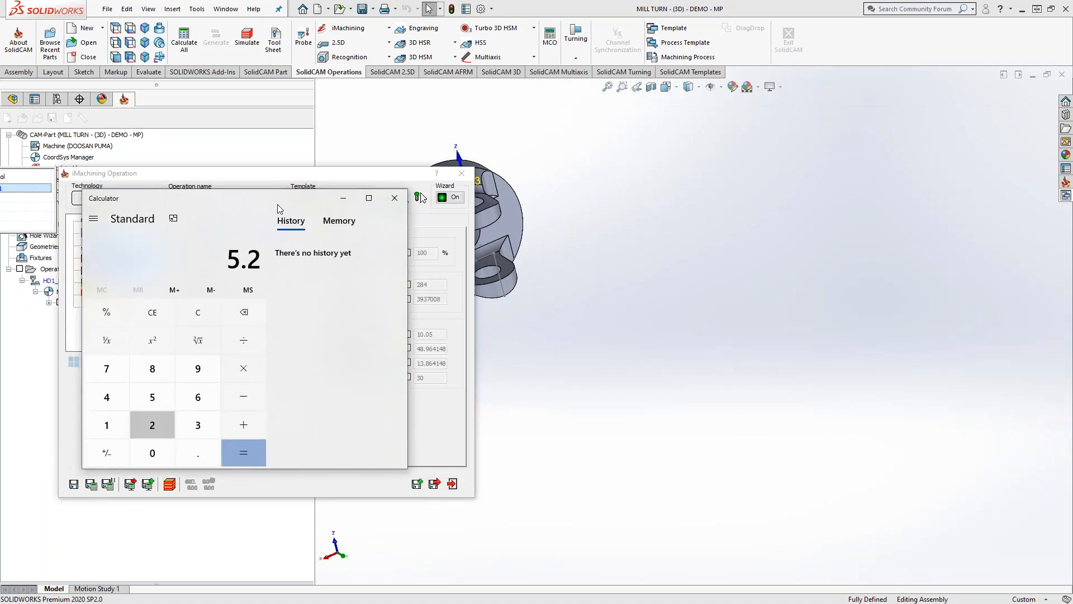
text(/6)
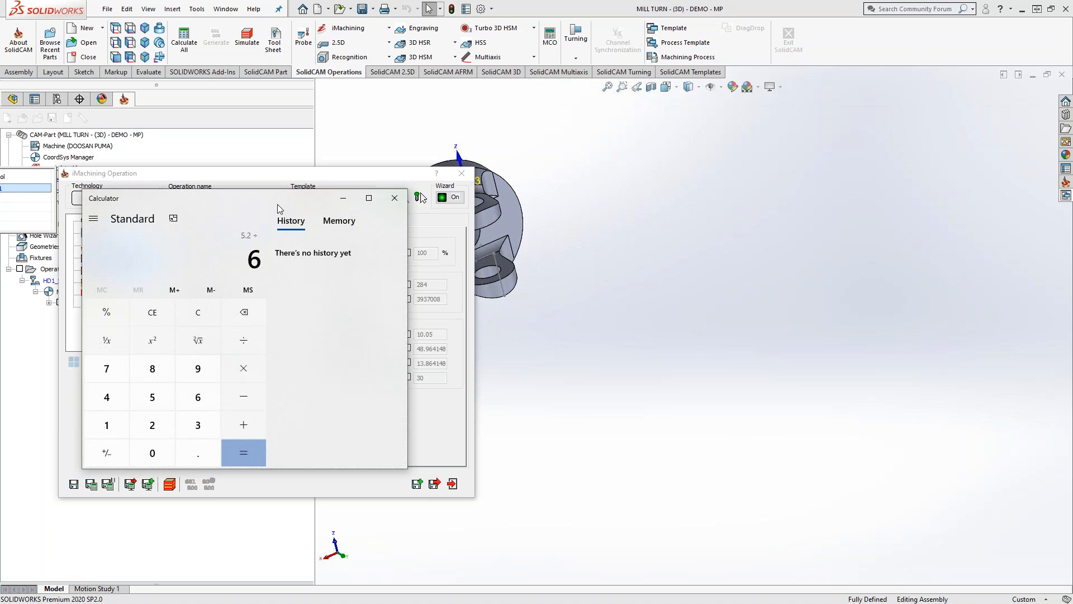
key(Return)
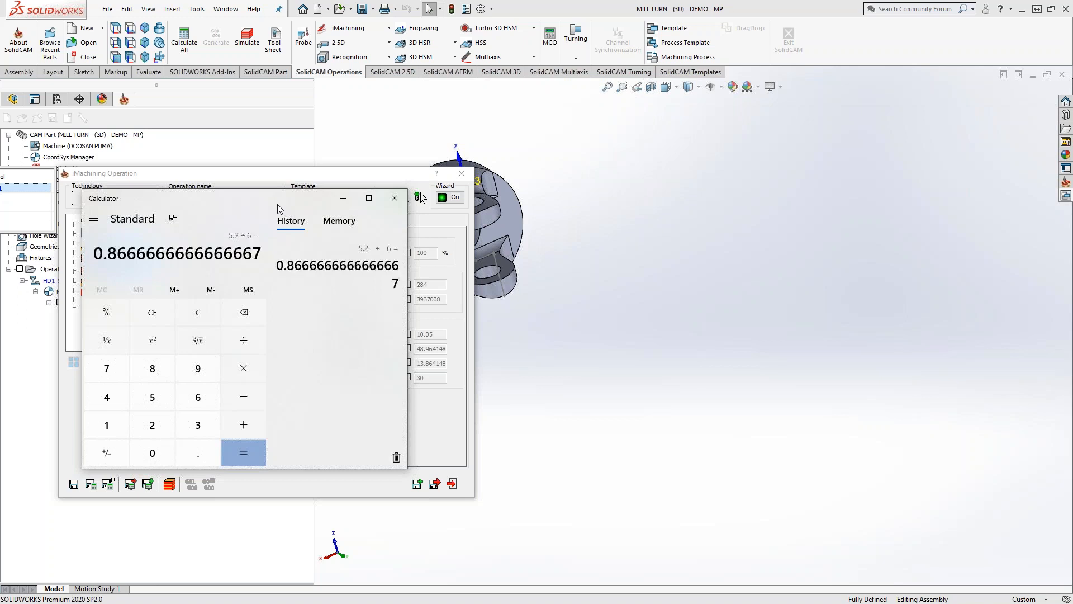
text(-1)
key(Return)
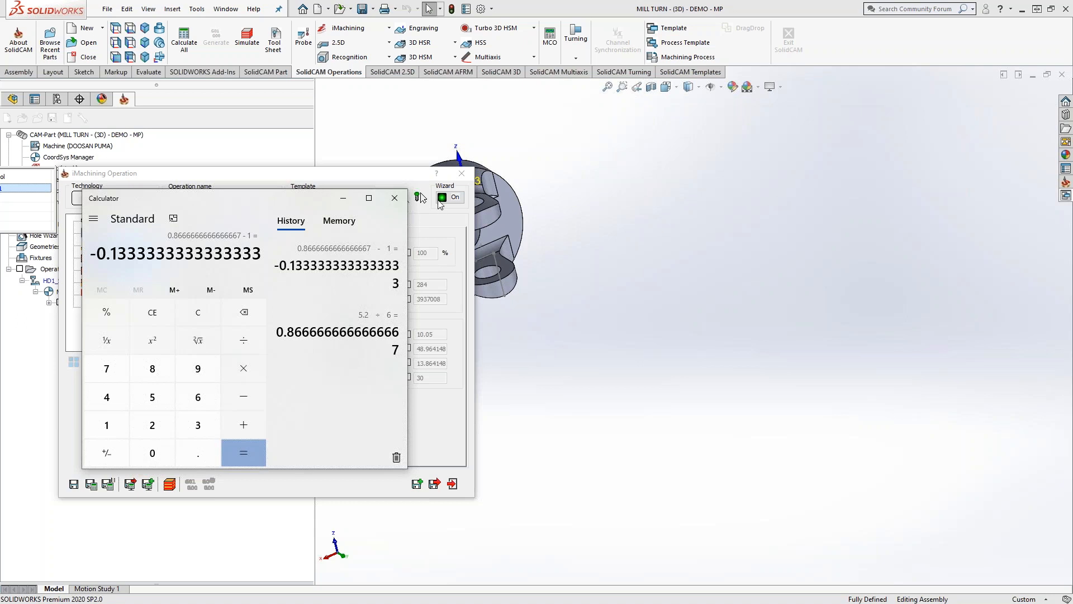
Switch to the browser, examine the mechanical properties on the MatWeb Aluminum 6061-T6 data sheet, and minimize the browser.
key(alt+Tab)
scroll(688, 472, down, 4)
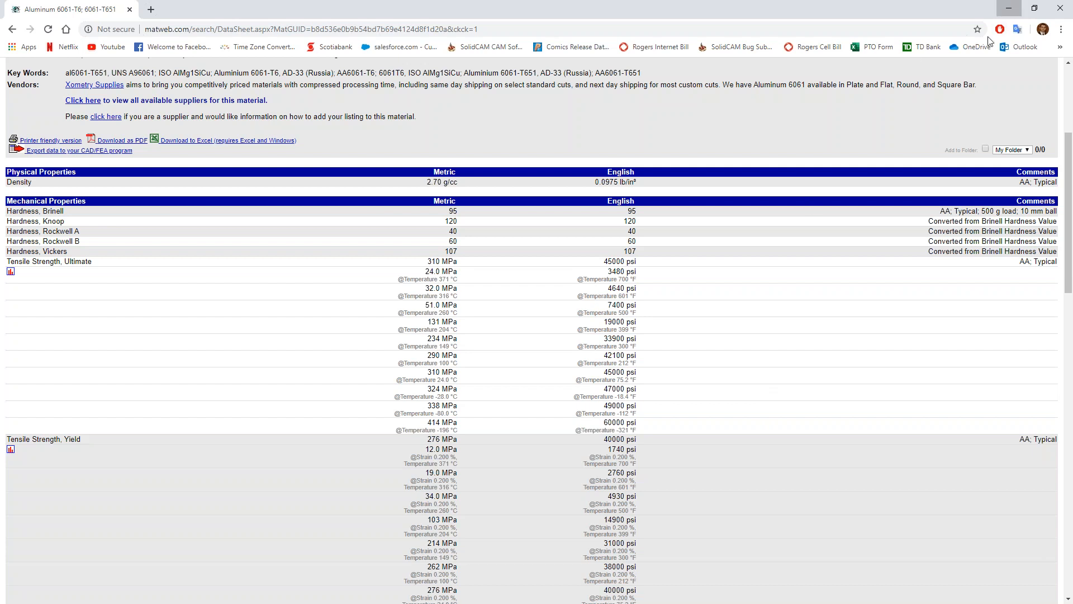
click(1008, 11)
click(1010, 9)
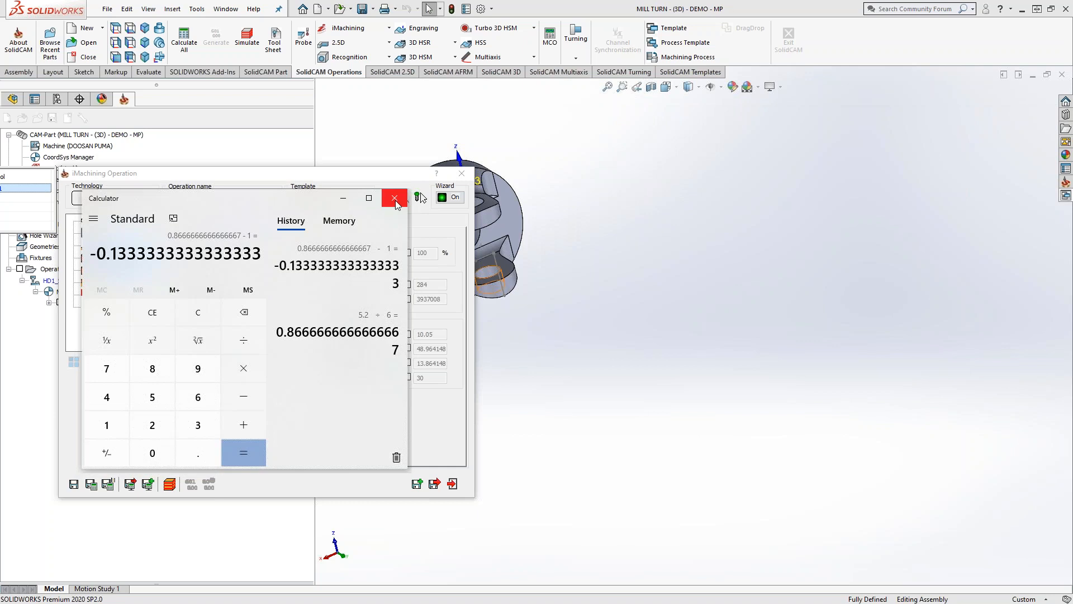
Close Calculator and exit the iMachining operation in SOLIDWORKS without saving it.
click(395, 198)
drag(373, 177, 393, 184)
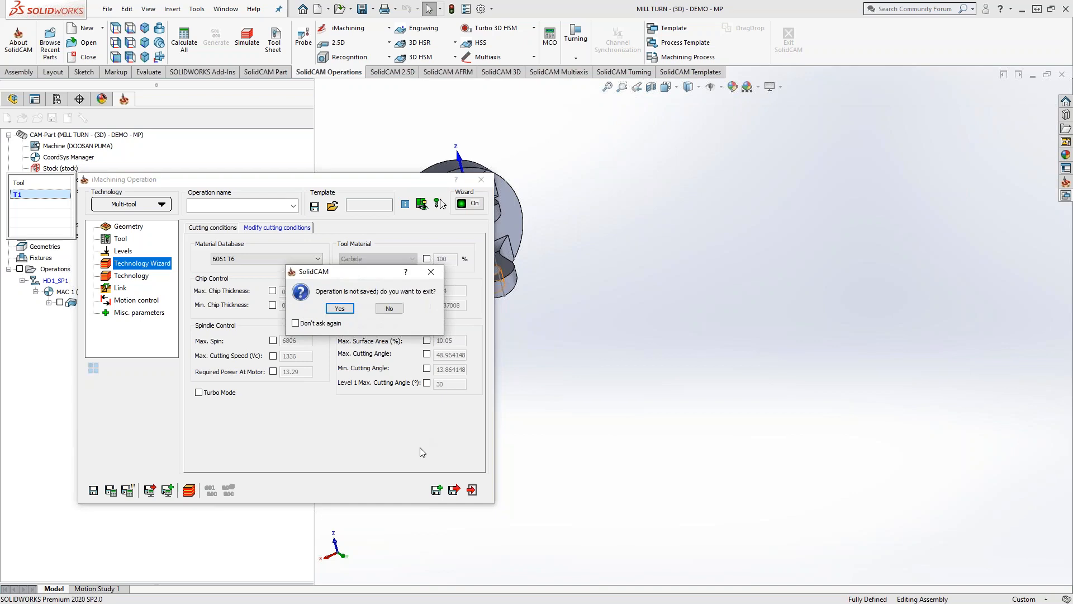
click(341, 310)
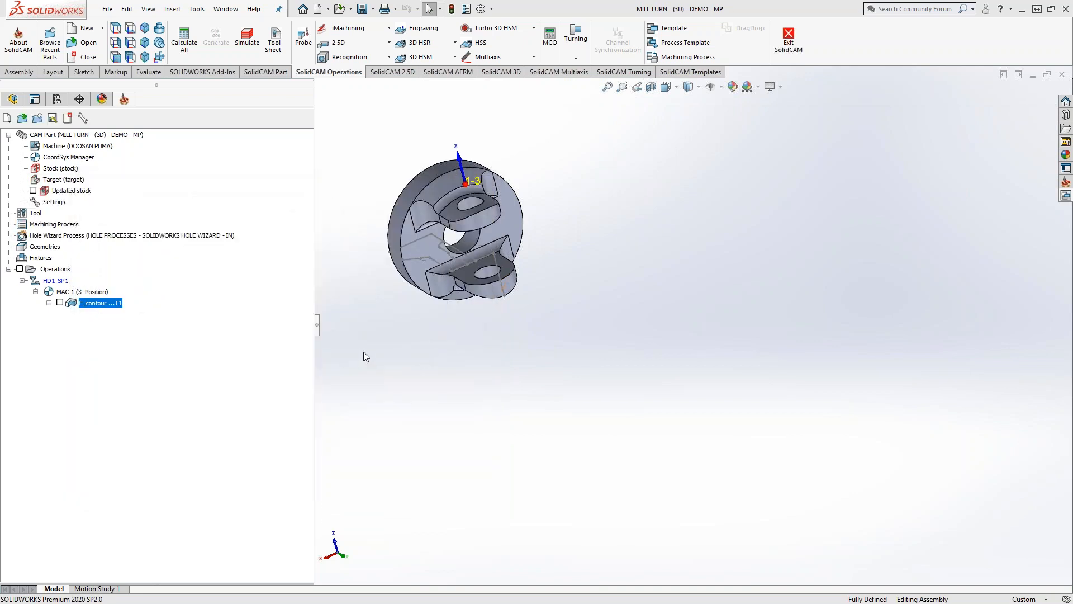